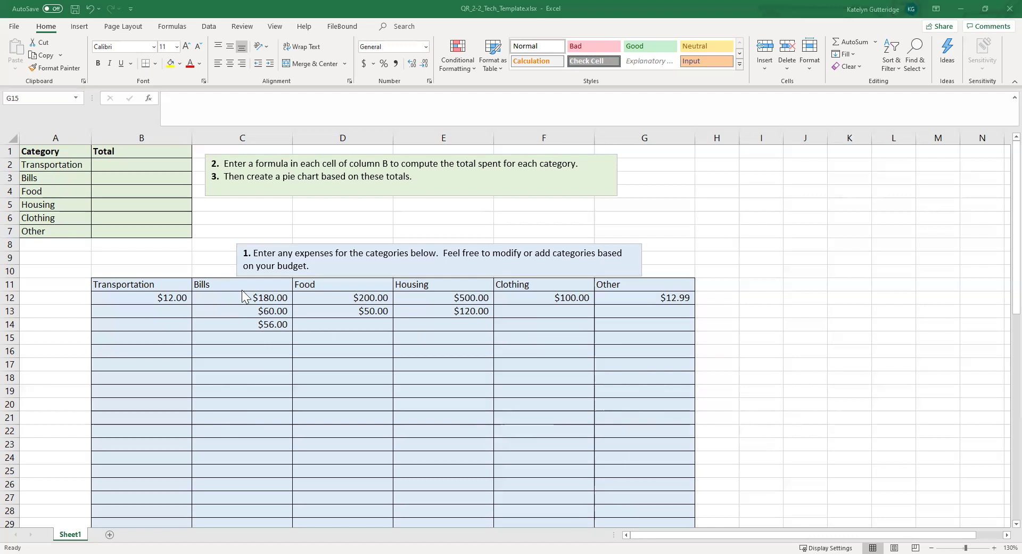
# - Look over the expense table and the full range of rows under the Transportation category
pyautogui.moveTo(241, 297); pyautogui.dragTo(465, 336)
pyautogui.click(440, 421)
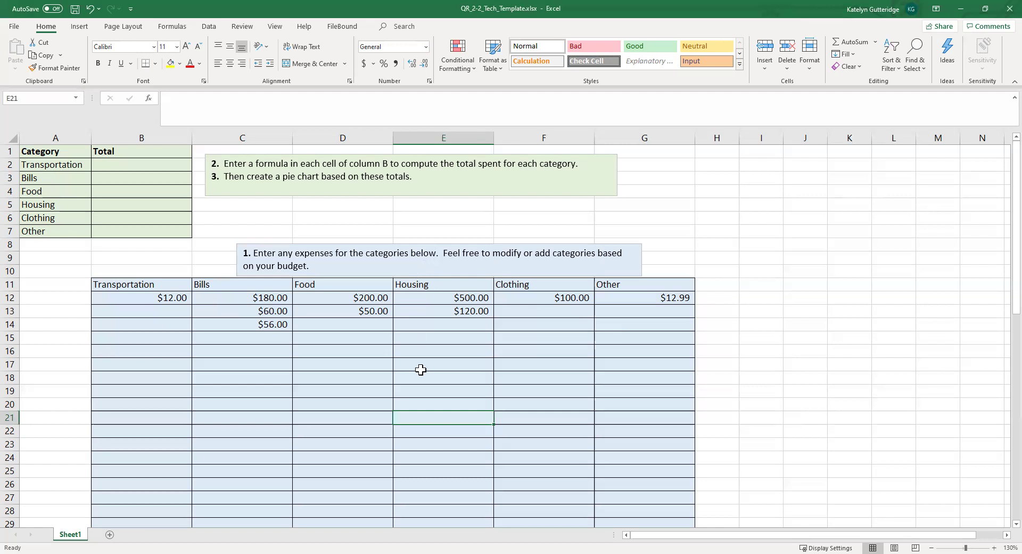
pyautogui.click(351, 312)
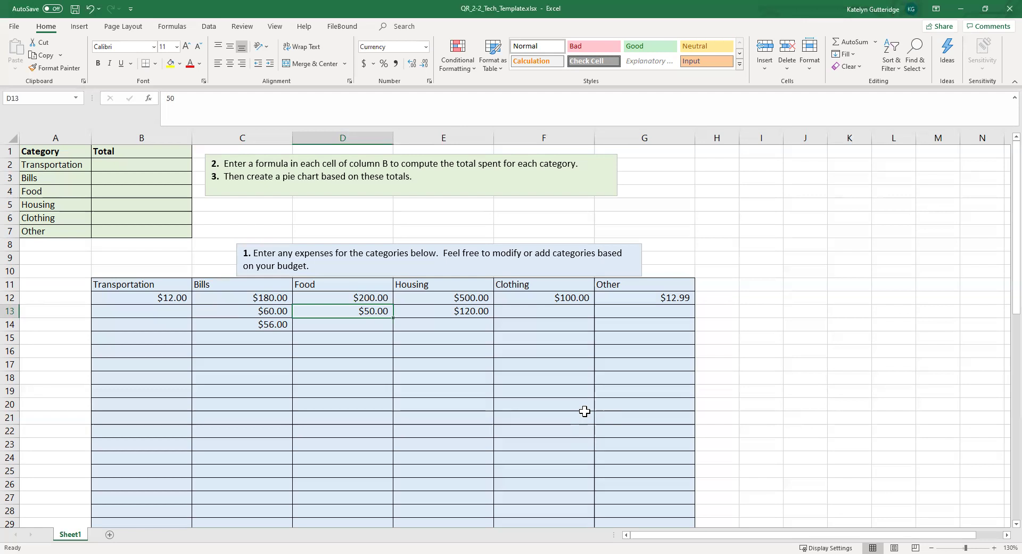
pyautogui.scroll(-1, 558, 373)
pyautogui.moveTo(114, 255); pyautogui.dragTo(117, 527)
pyautogui.scroll(10, 134, 414)
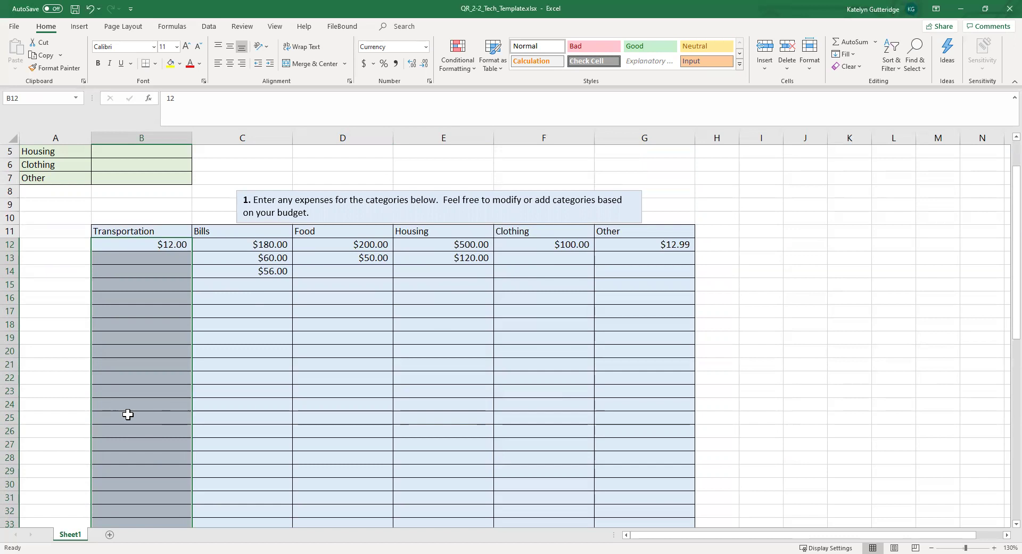
pyautogui.click(297, 368)
pyautogui.scroll(2, 289, 362)
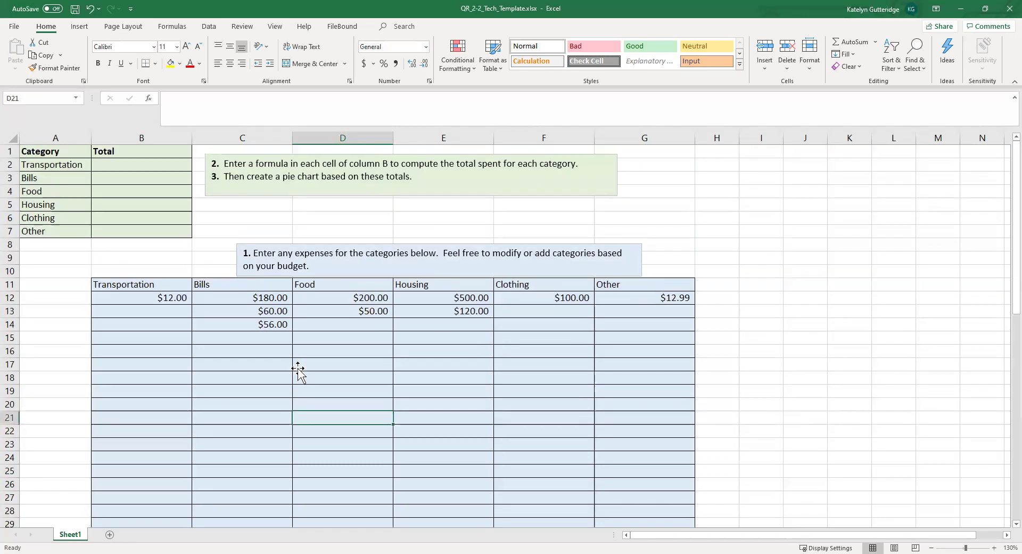
# - Begin a formula in cell B2 for the Transportation total
pyautogui.click(156, 167)
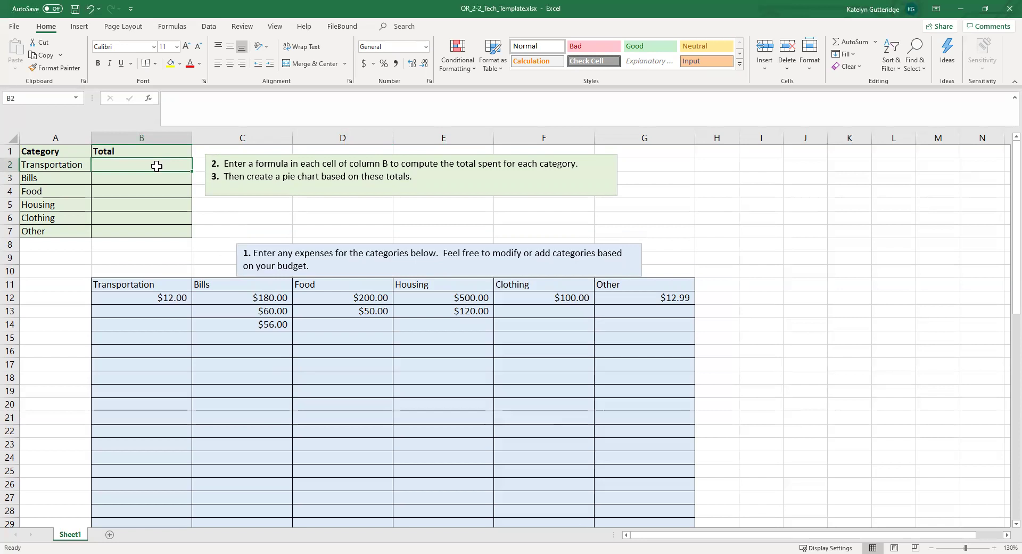
pyautogui.write('=')
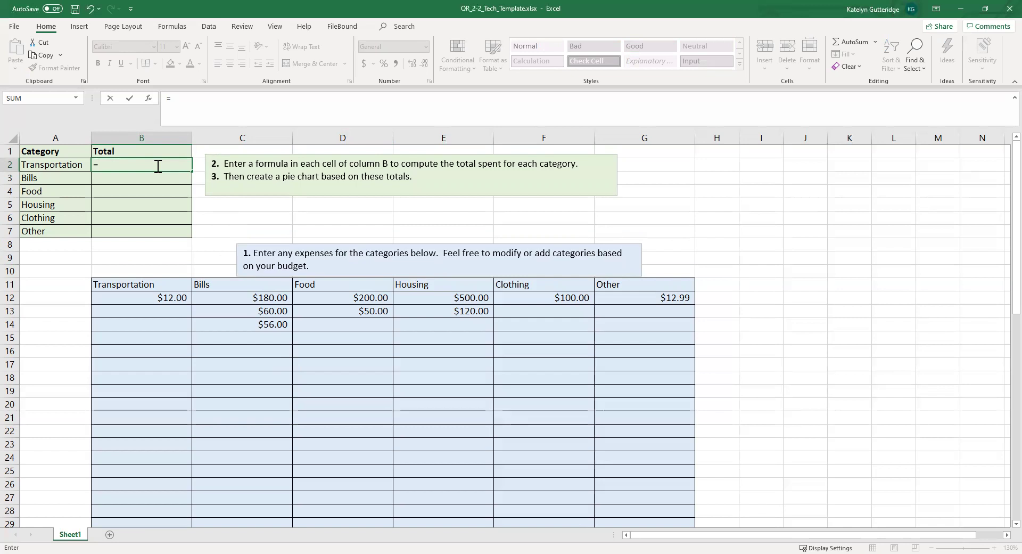
pyautogui.write('sum')
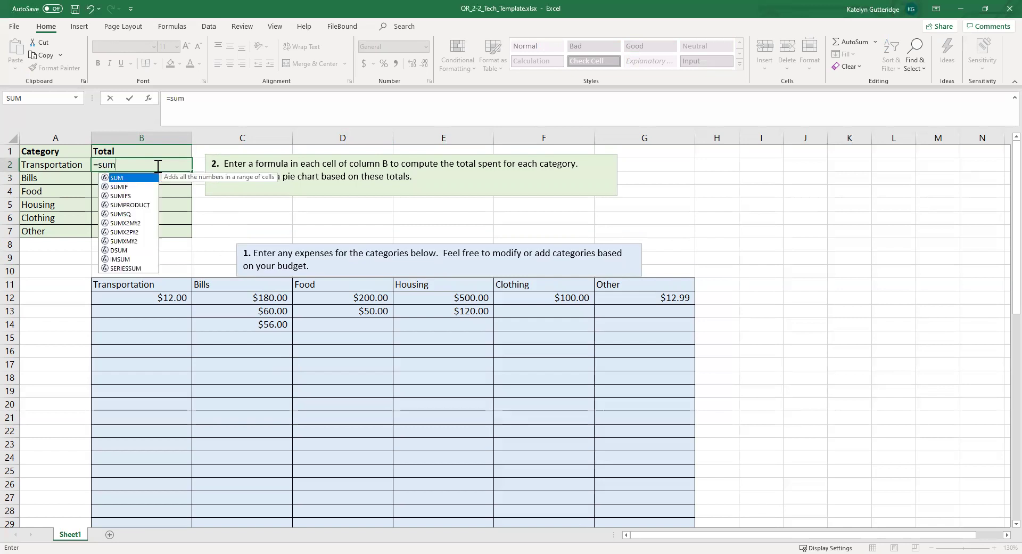
pyautogui.doubleClick(128, 177)
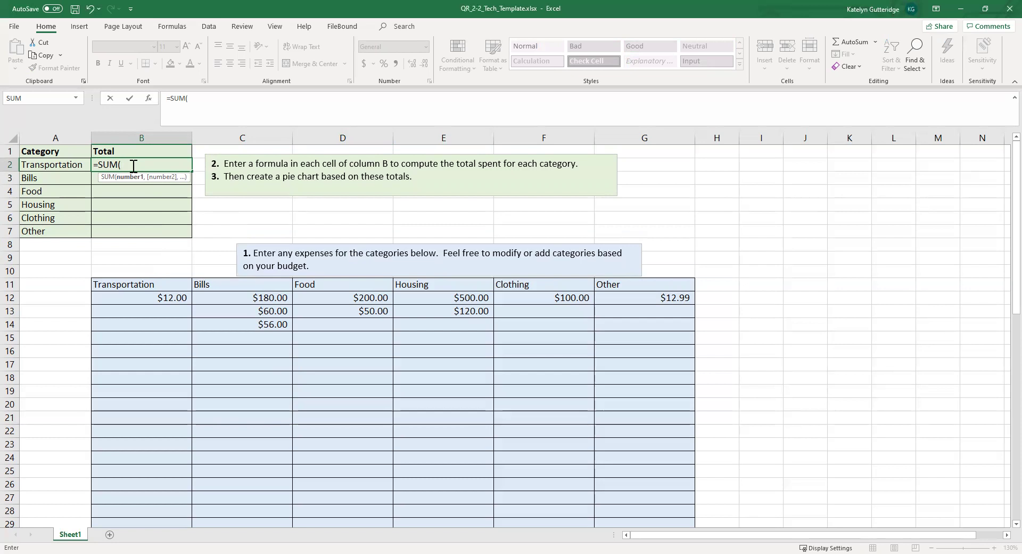
pyautogui.press('BackSpace')
pyautogui.press('BackSpace')
pyautogui.press('BackSpace')
pyautogui.press('BackSpace')
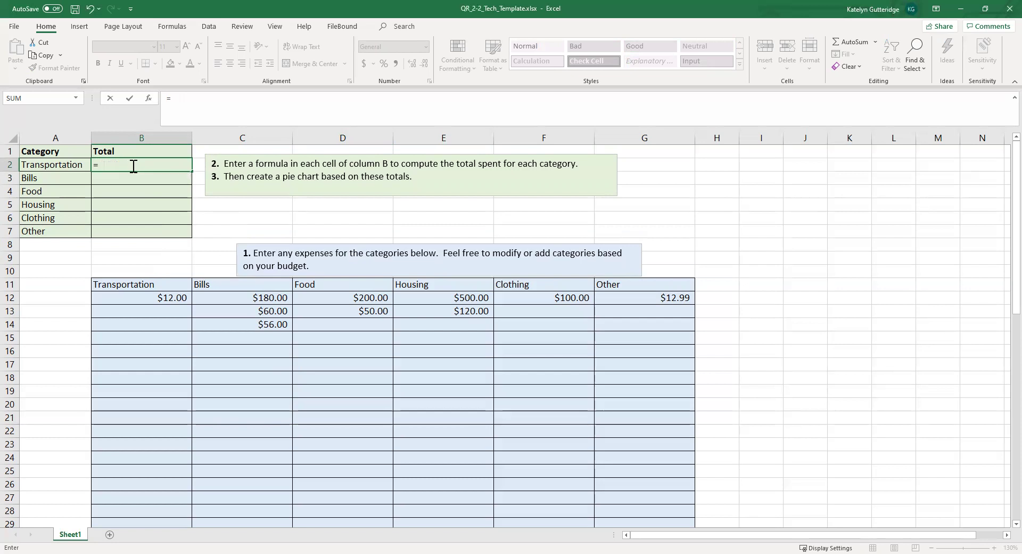
# - Complete the Transportation total in B2 as =sum(B12:B61), covering every row of that expense column
pyautogui.write('sum(')
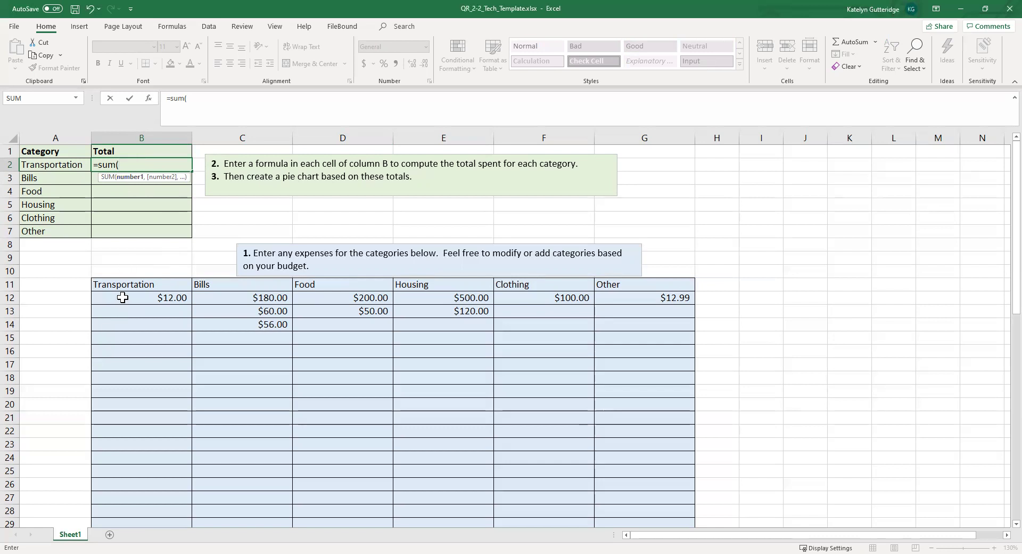
pyautogui.moveTo(122, 297); pyautogui.dragTo(122, 309)
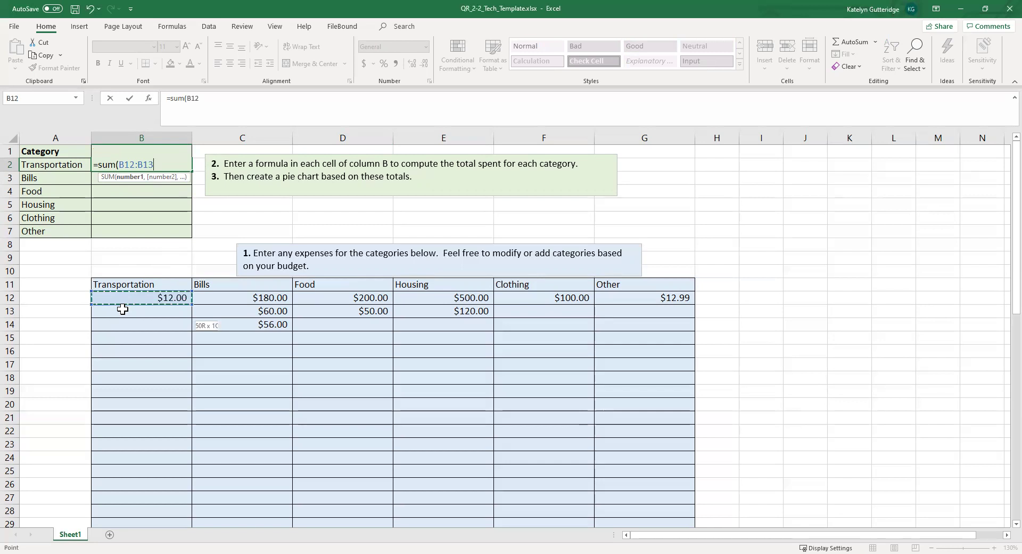
pyautogui.moveTo(122, 309); pyautogui.dragTo(142, 527)
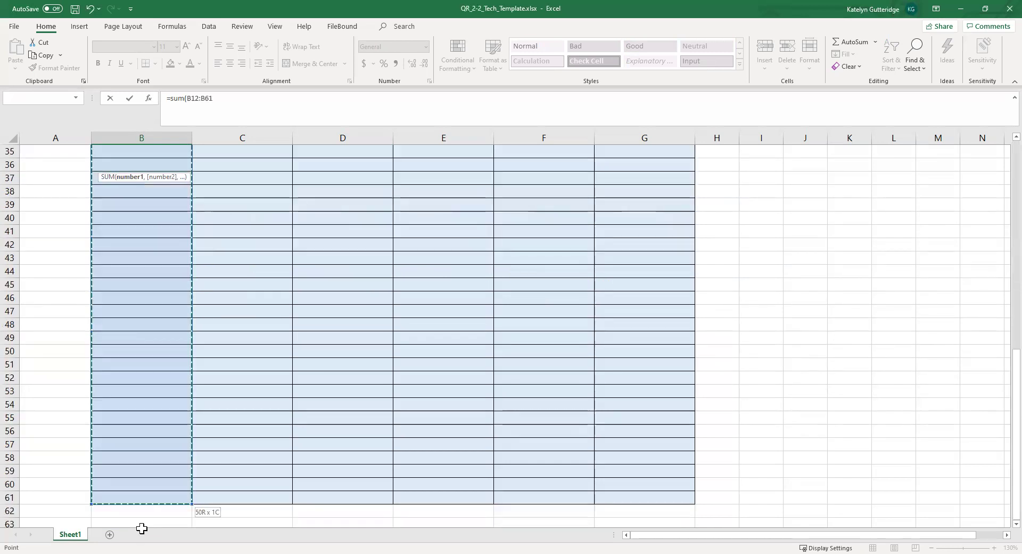
pyautogui.scroll(11, 135, 383)
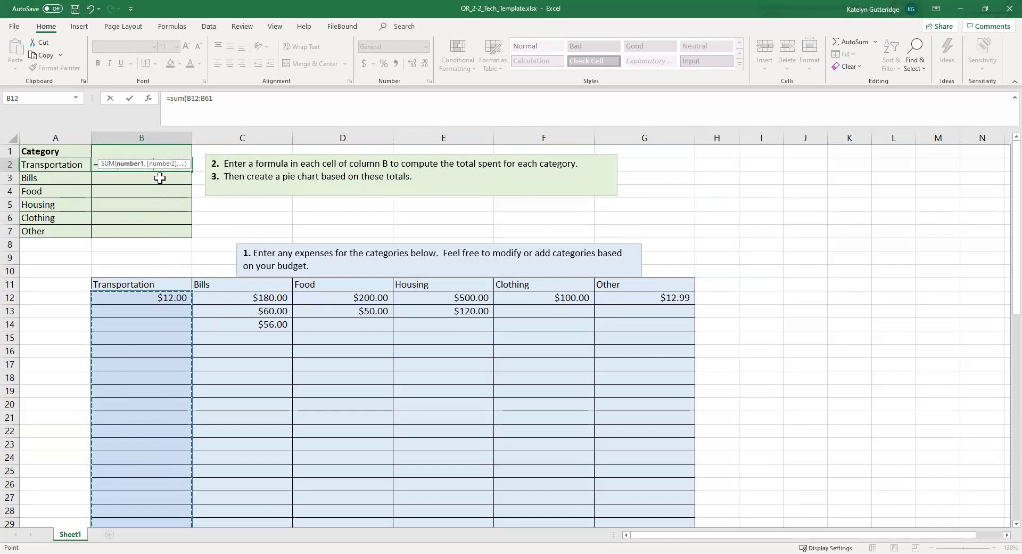
pyautogui.click(225, 103)
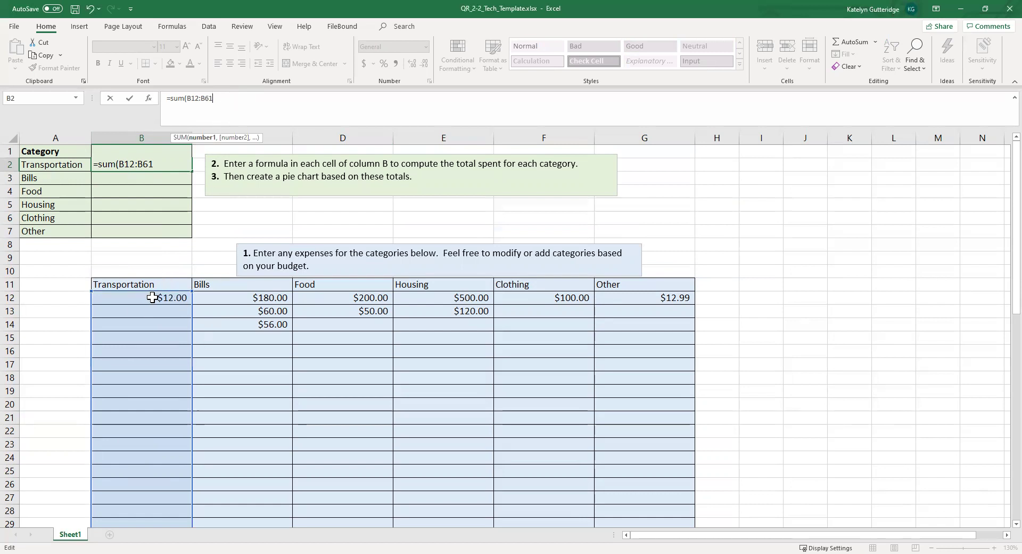
pyautogui.scroll(-14, 142, 315)
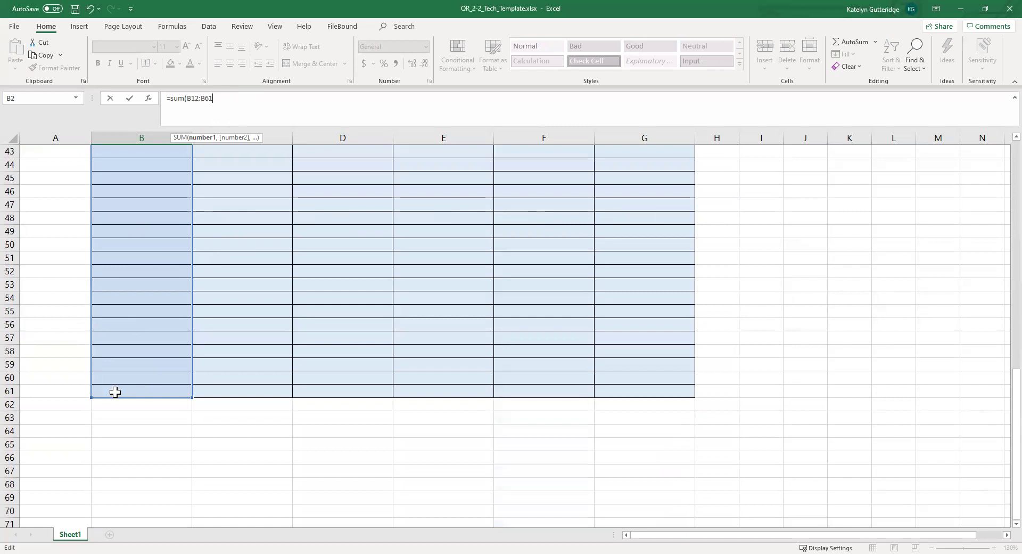
pyautogui.scroll(14, 114, 393)
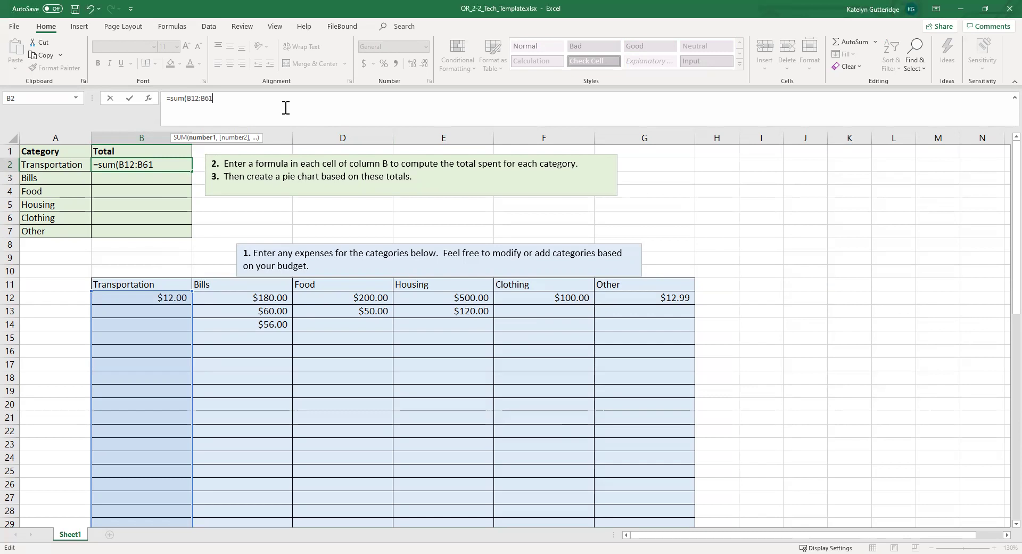
pyautogui.write(')')
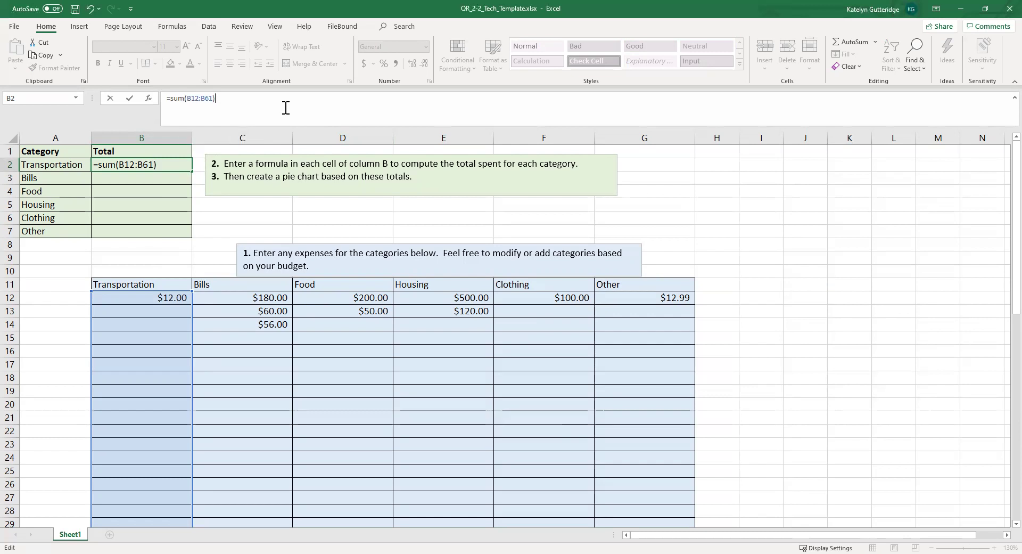
pyautogui.press('Return')
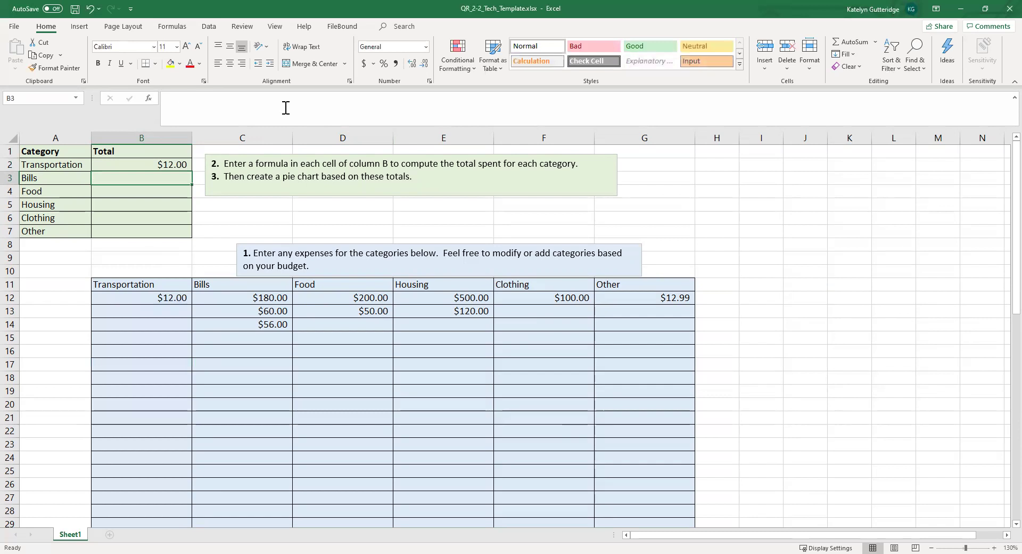
# - Add a second Transportation expense of $50.00 in cell B13
pyautogui.click(119, 168)
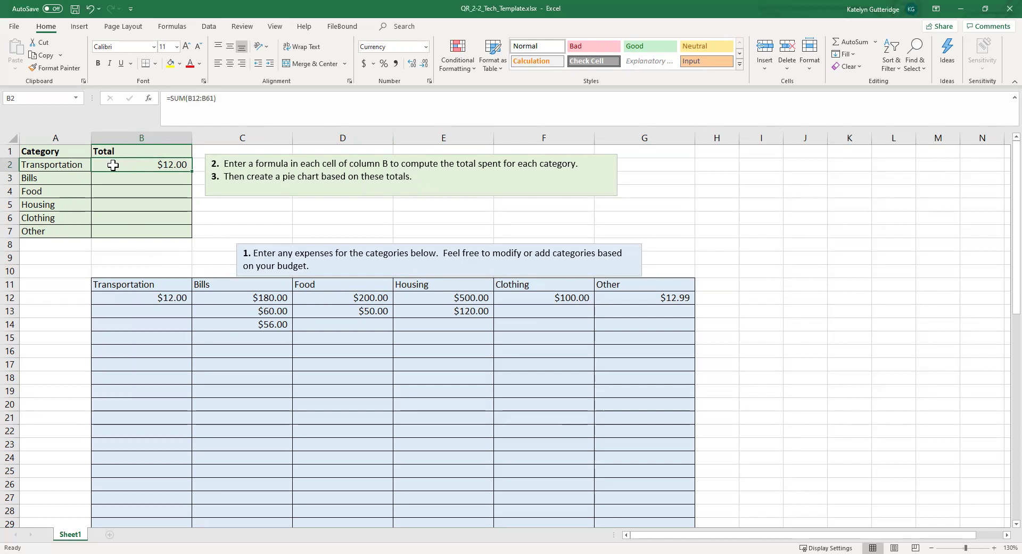
pyautogui.click(156, 314)
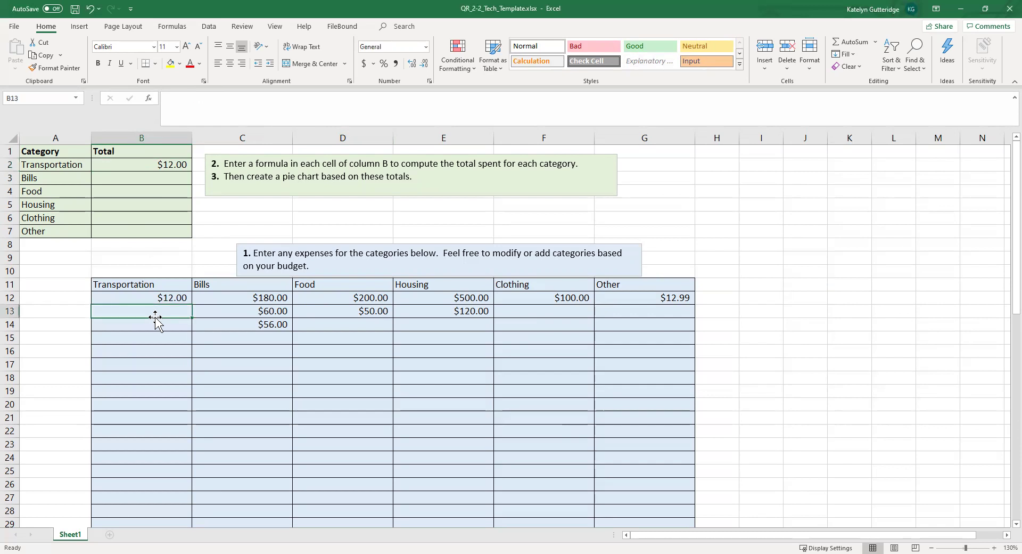
pyautogui.write('$50.00')
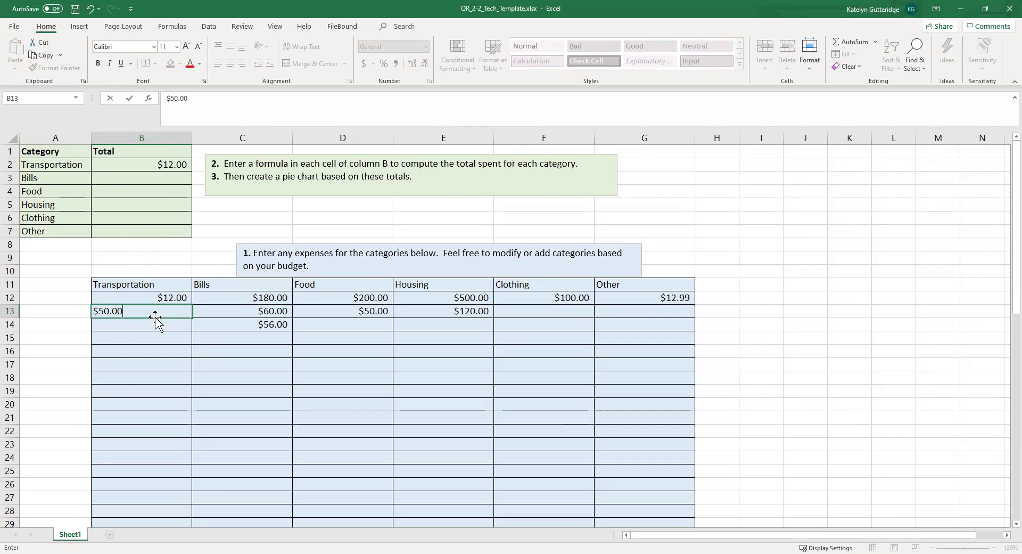
pyautogui.press('Return')
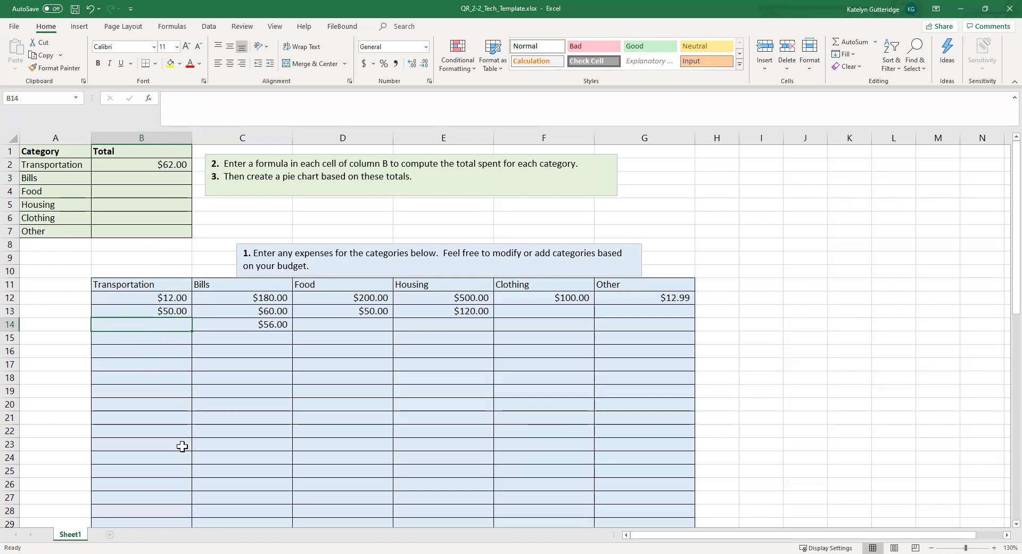
# - Change the first Transportation expense in B12 to 13 and check the total in B2
pyautogui.click(120, 298)
pyautogui.click(182, 104)
pyautogui.press('BackSpace')
pyautogui.write('3')
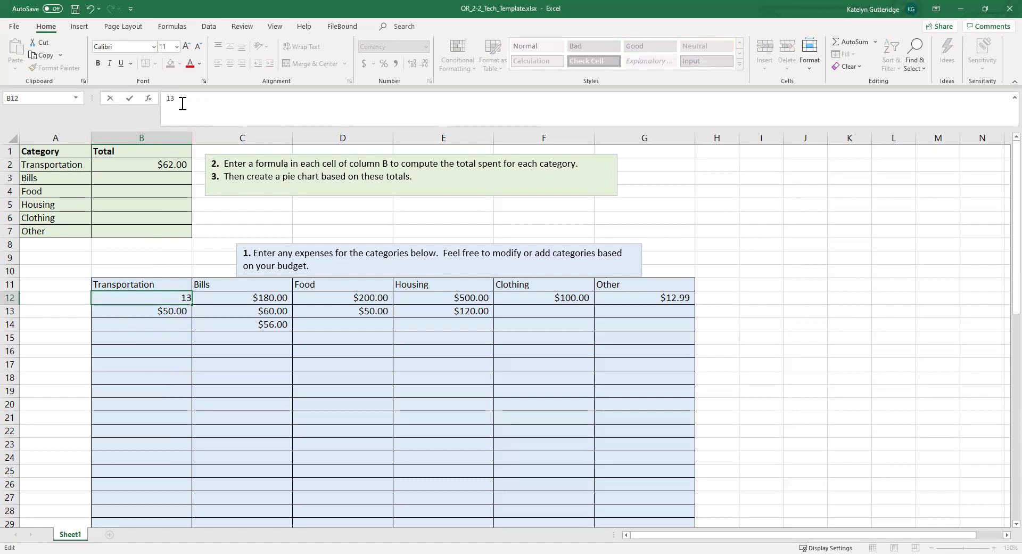
pyautogui.press('Return')
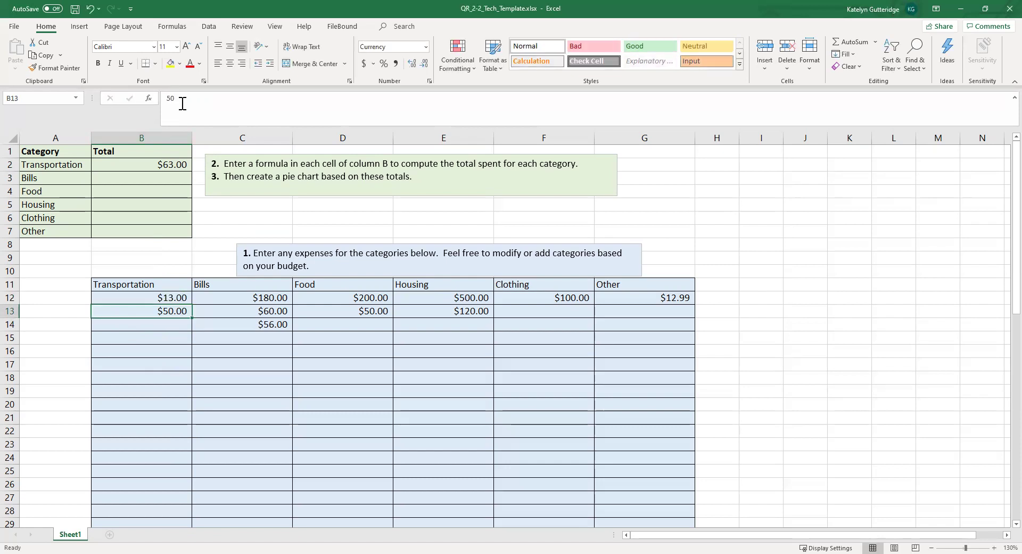
pyautogui.click(173, 166)
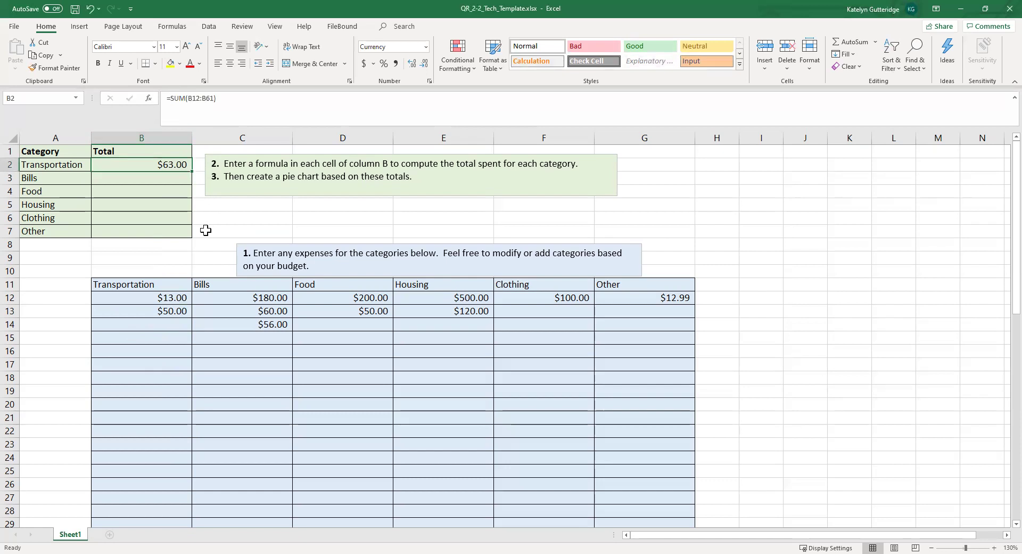
# - Total the Bills expenses in cell B3 with the formula =sum(C12:C61)
pyautogui.click(186, 178)
pyautogui.write('=')
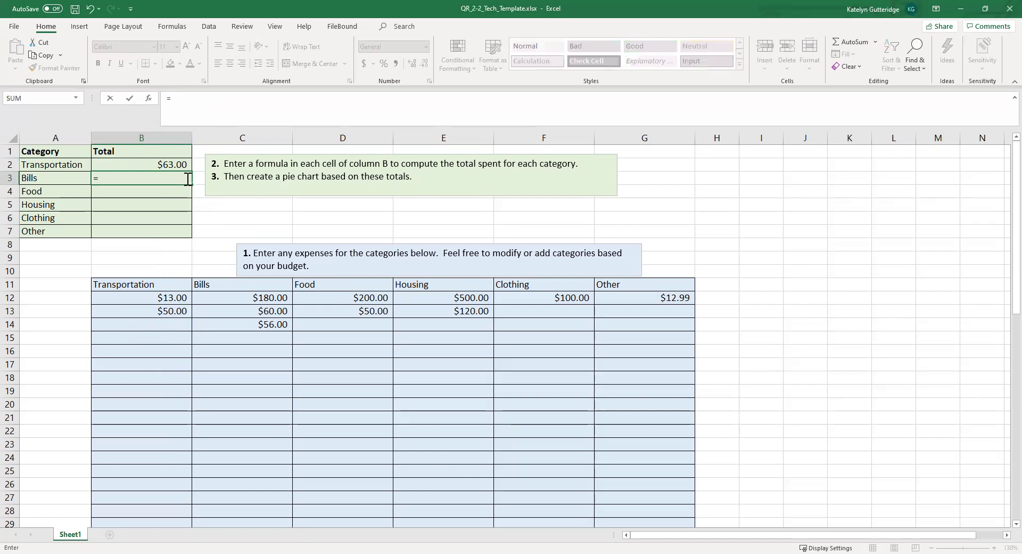
pyautogui.write('sum')
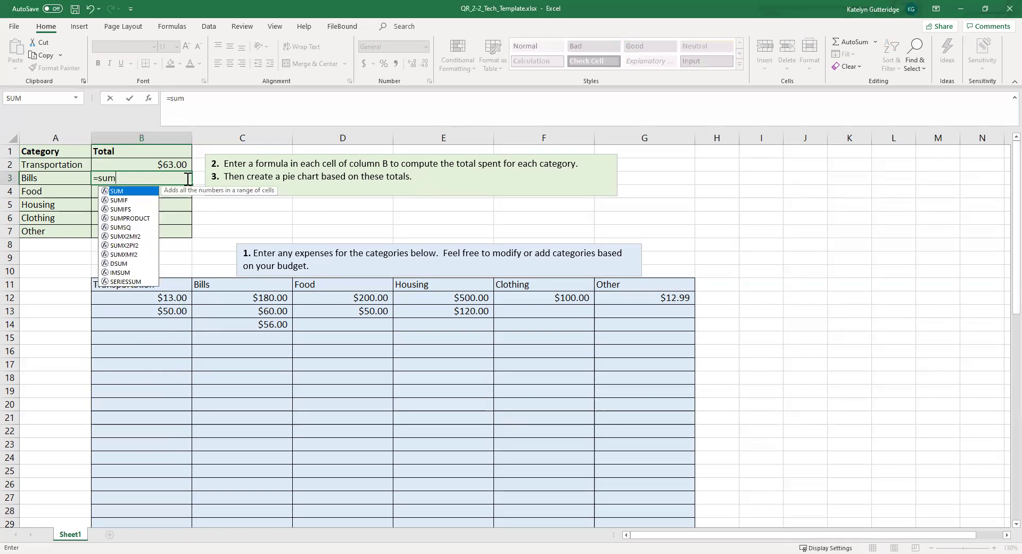
pyautogui.write('(')
pyautogui.moveTo(226, 299); pyautogui.dragTo(225, 345)
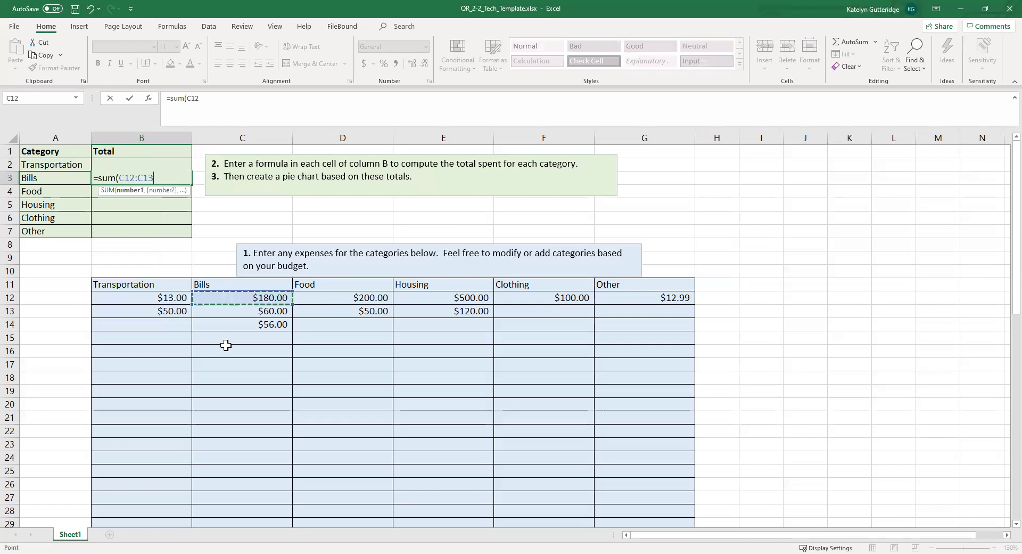
pyautogui.moveTo(226, 345); pyautogui.dragTo(229, 527)
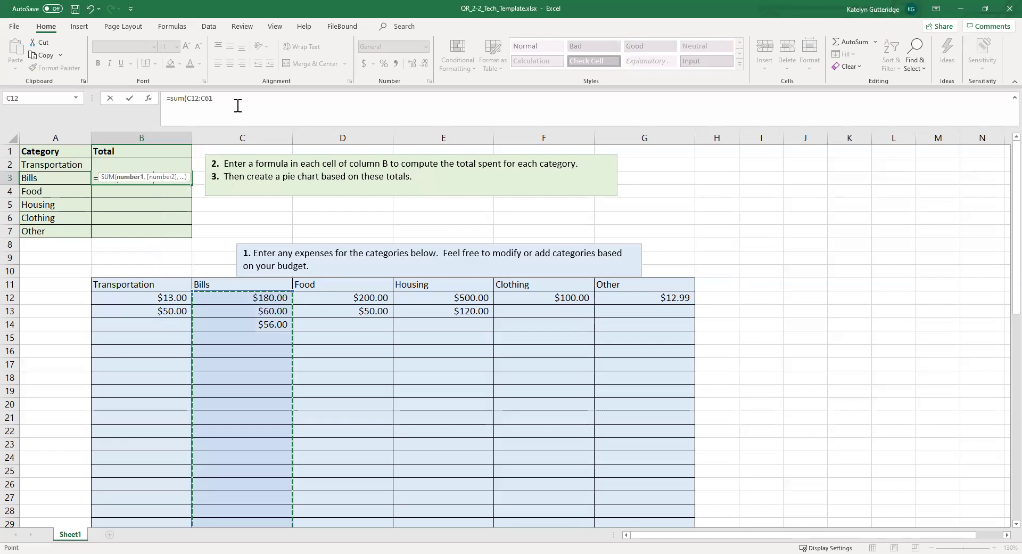
pyautogui.write(')')
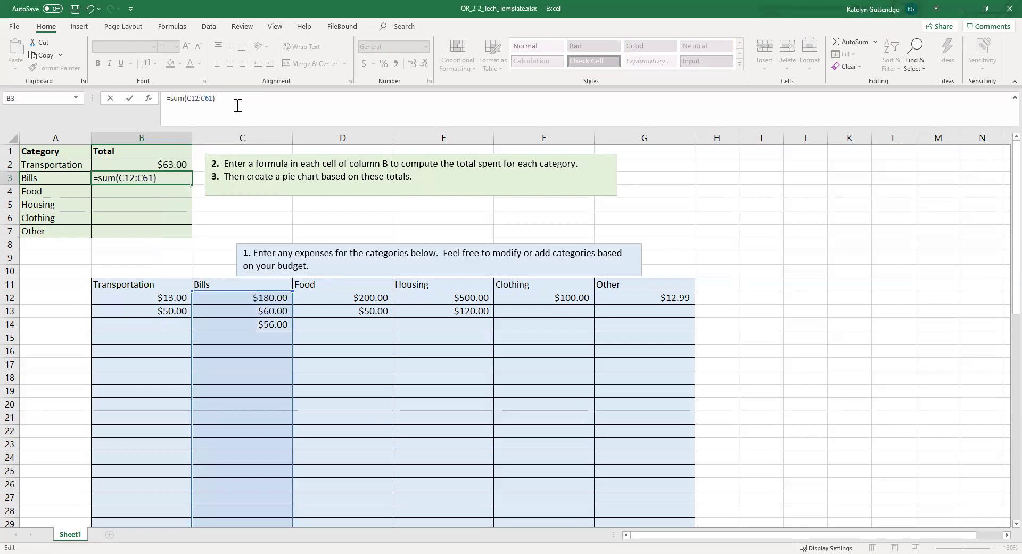
pyautogui.press('Return')
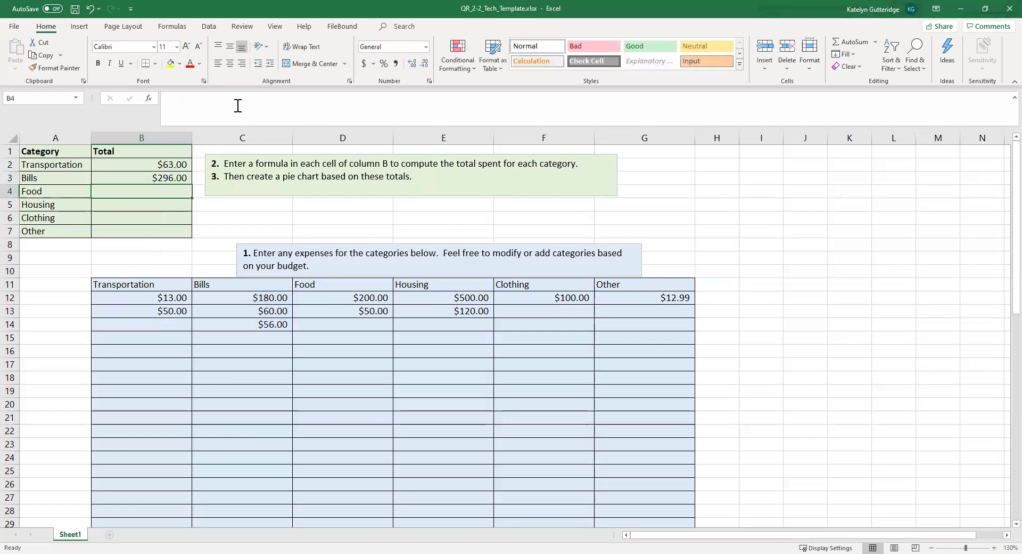
# - Total the Food expenses in cell B4 with the formula =sum(D12:D61)
pyautogui.write('=sum(')
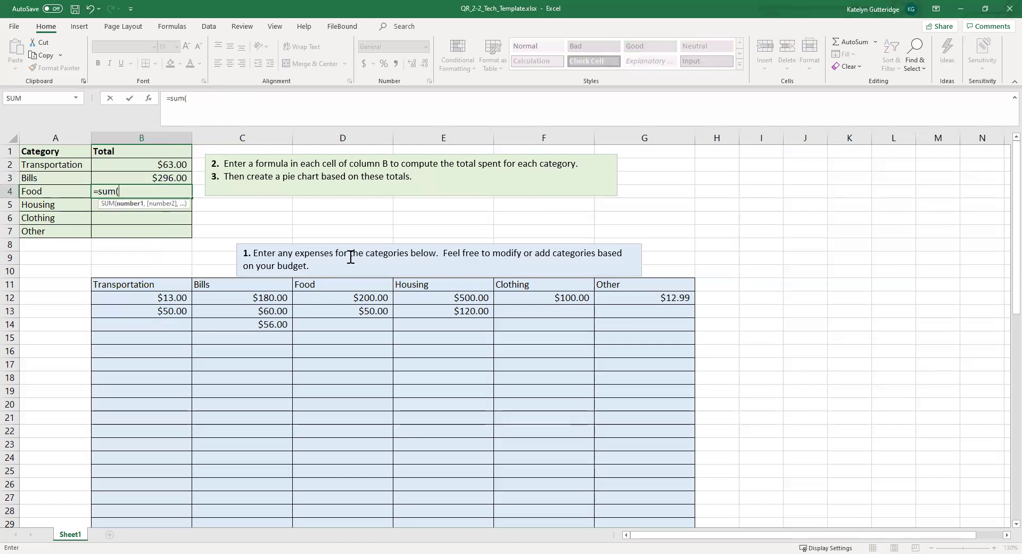
pyautogui.click(349, 297)
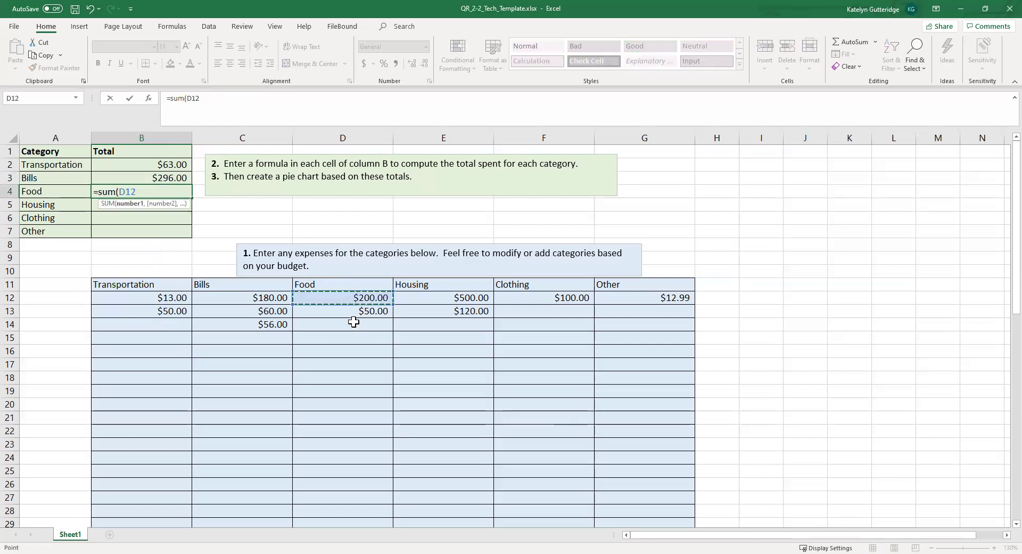
pyautogui.moveTo(353, 322); pyautogui.dragTo(339, 491)
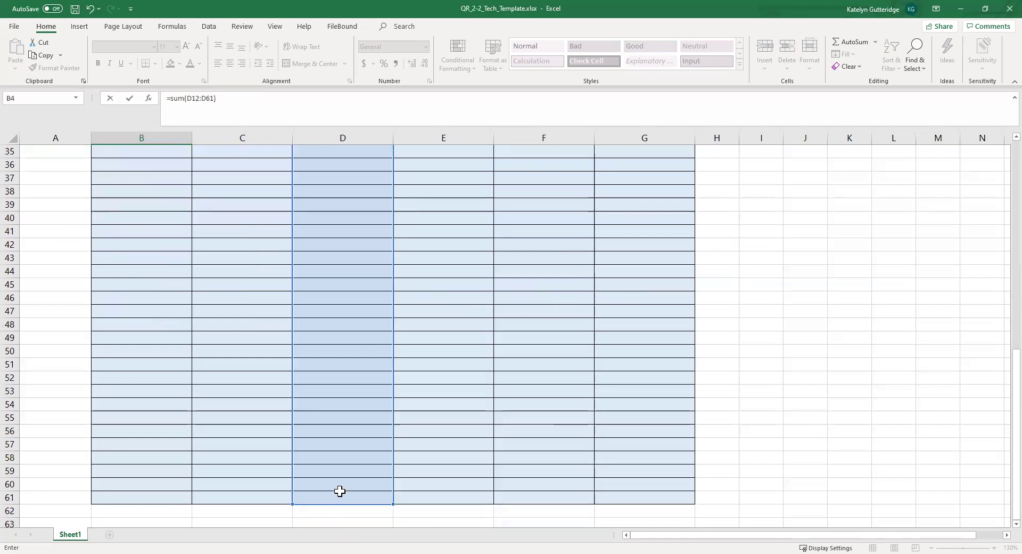
pyautogui.write(')')
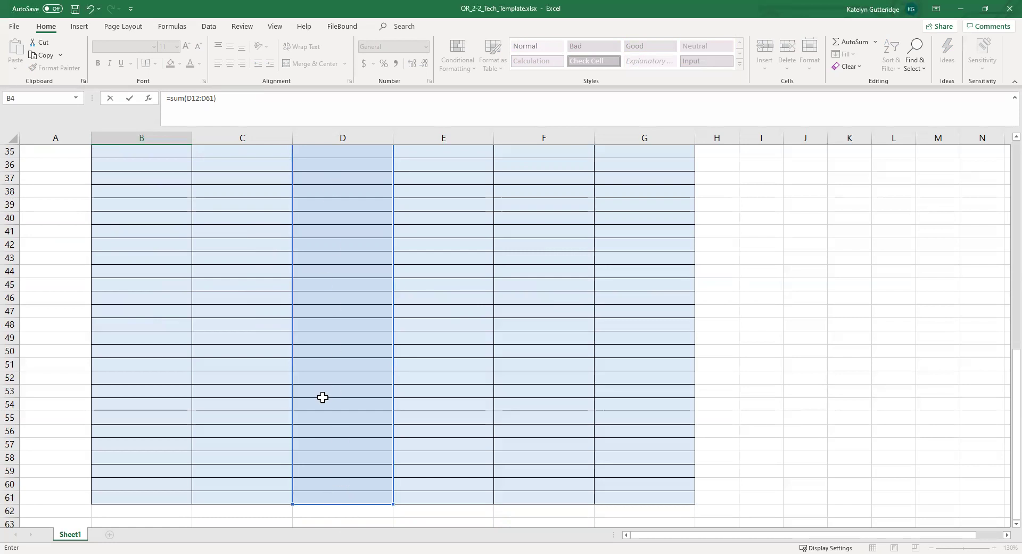
pyautogui.press('Return')
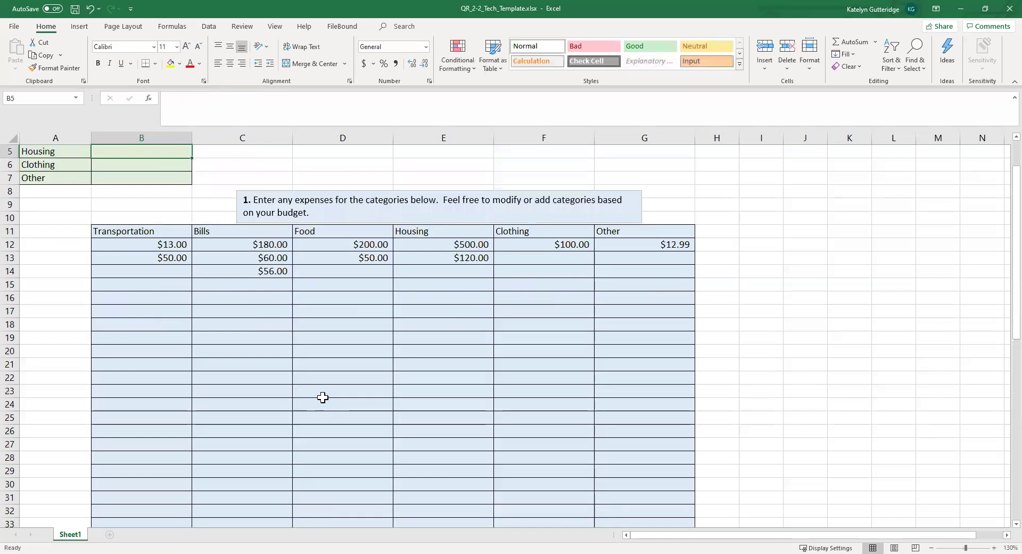
pyautogui.scroll(2, 330, 373)
pyautogui.click(167, 191)
# - Total the Housing expenses in cell B5 with the formula =SUM(E12:E61)
pyautogui.click(153, 206)
pyautogui.write('=')
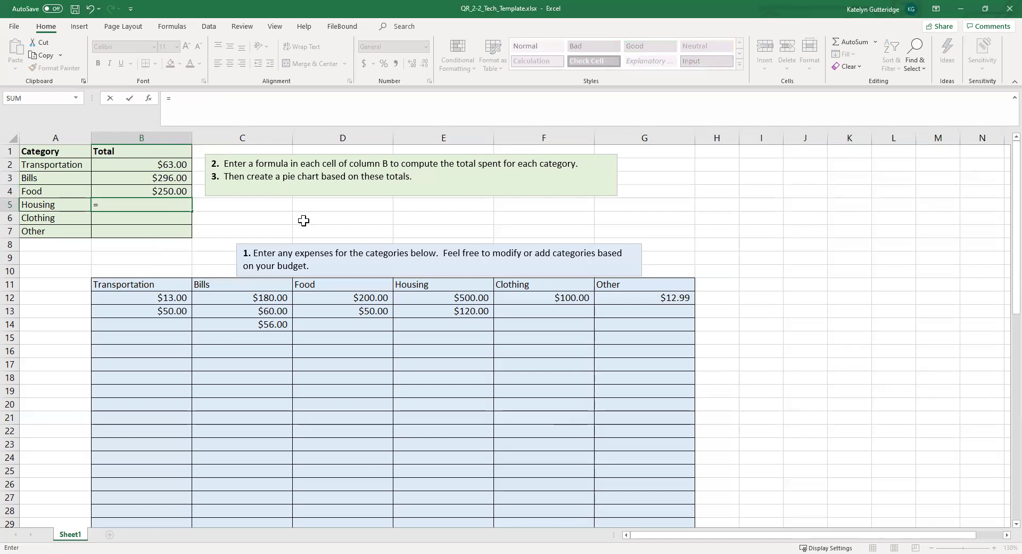
pyautogui.write('SUM(')
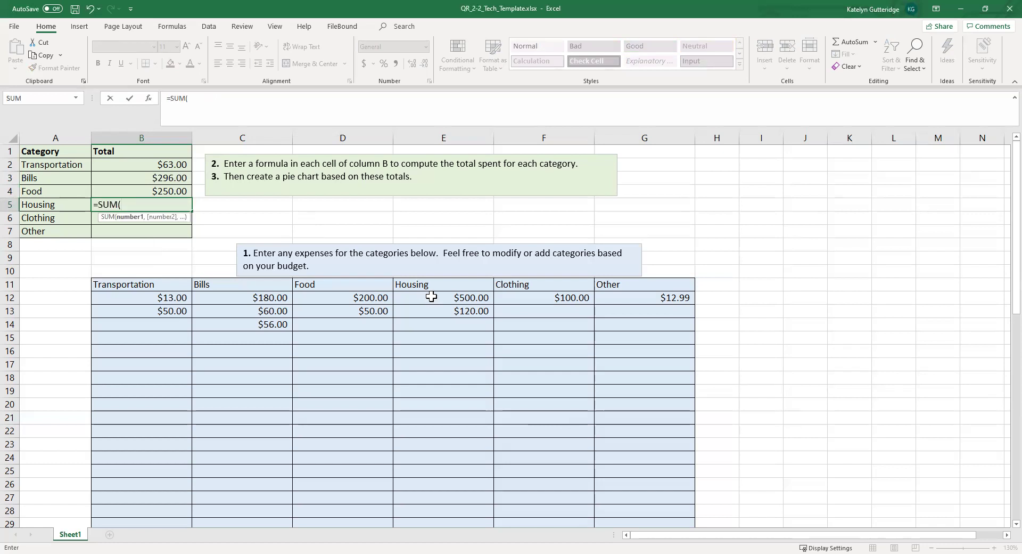
pyautogui.moveTo(429, 297); pyautogui.dragTo(438, 494)
pyautogui.write(')')
pyautogui.press('Return')
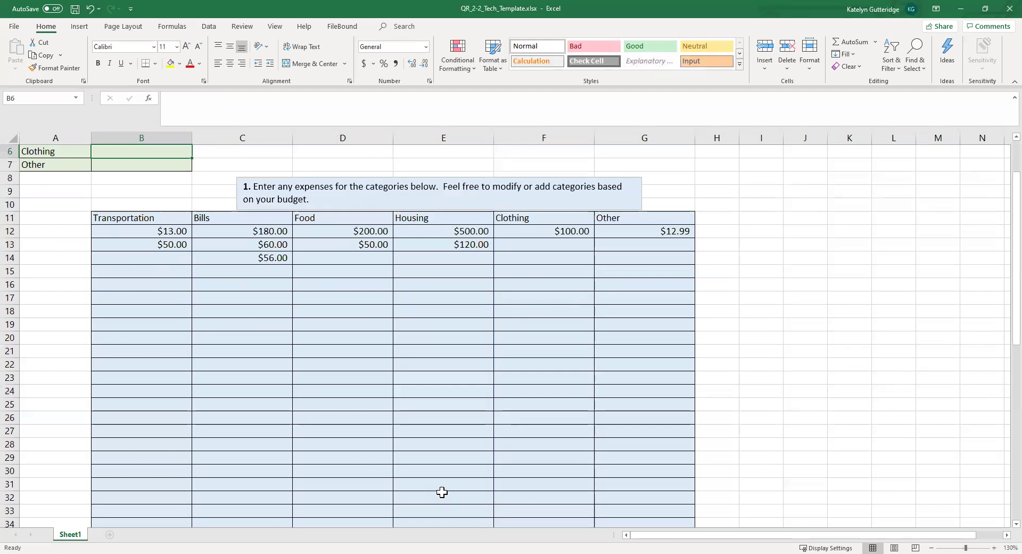
pyautogui.scroll(2, 436, 484)
pyautogui.click(130, 202)
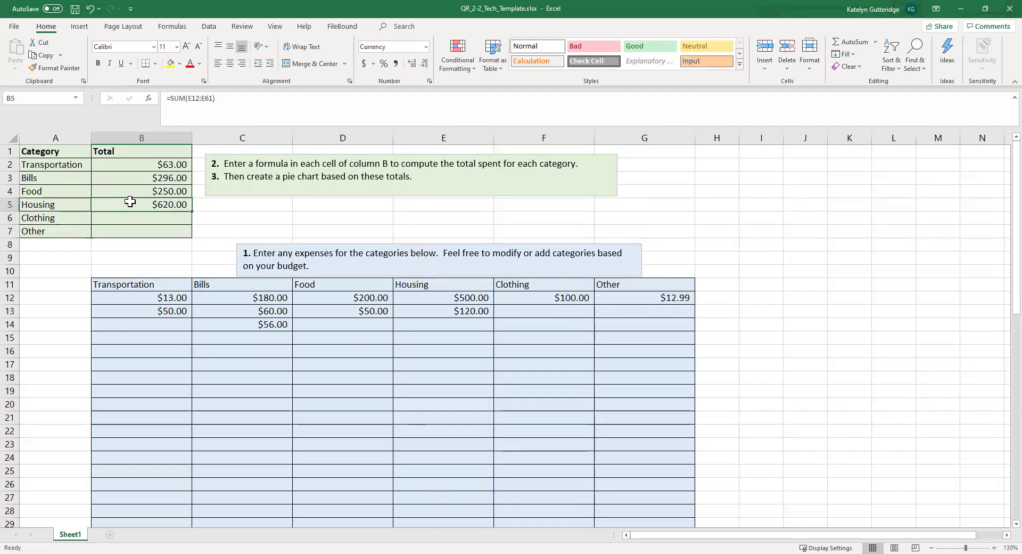
# - Total the Clothing expenses in cell B6 with a SUM formula covering column F from row 12 to the end of the expense table
pyautogui.click(152, 217)
pyautogui.write('=')
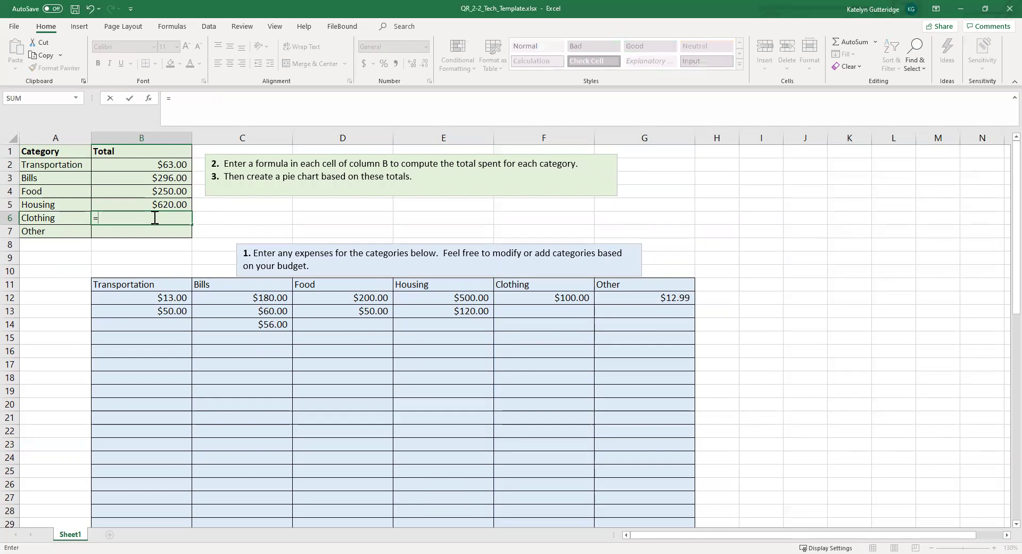
pyautogui.write('Sum')
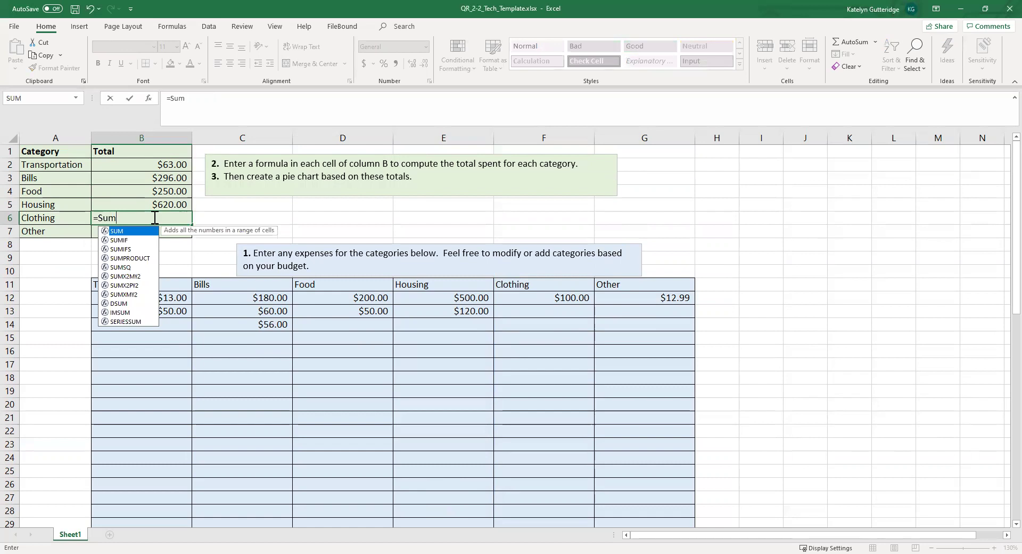
pyautogui.write('(')
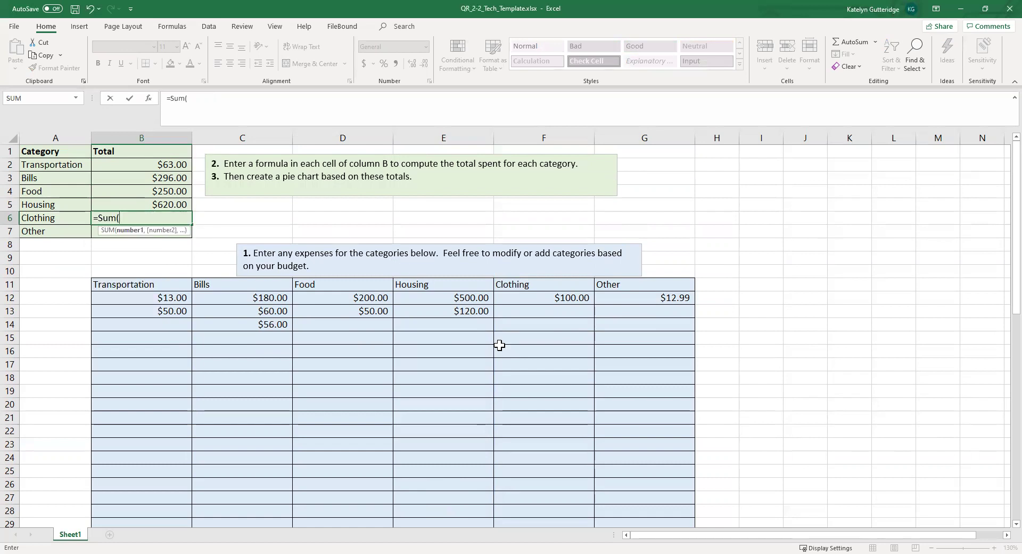
pyautogui.click(542, 294)
pyautogui.moveTo(547, 334); pyautogui.dragTo(554, 492)
pyautogui.press('Escape')
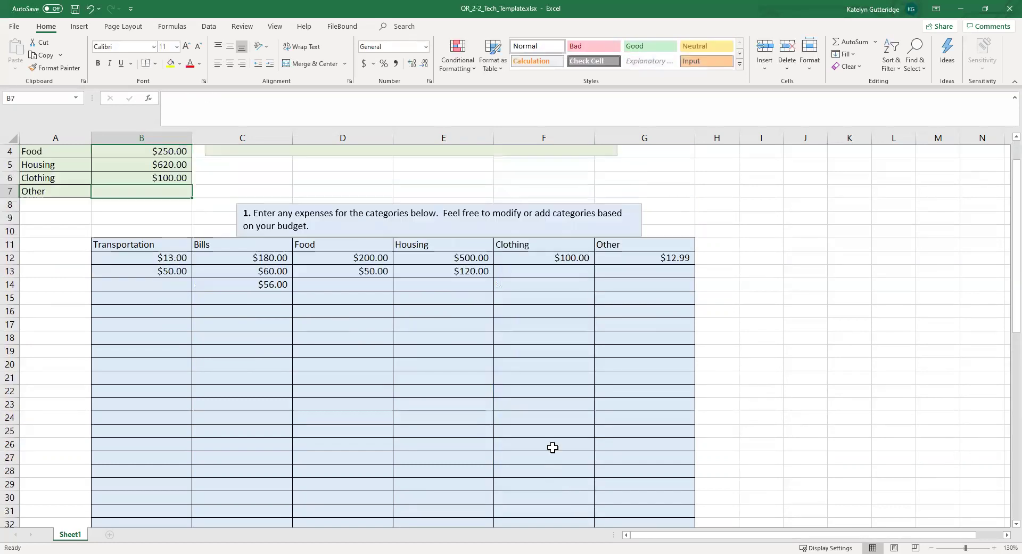
# - Total the Other expenses in cell B7 with a SUM formula covering column G from row 12 to the end of the expense table
pyautogui.write('=')
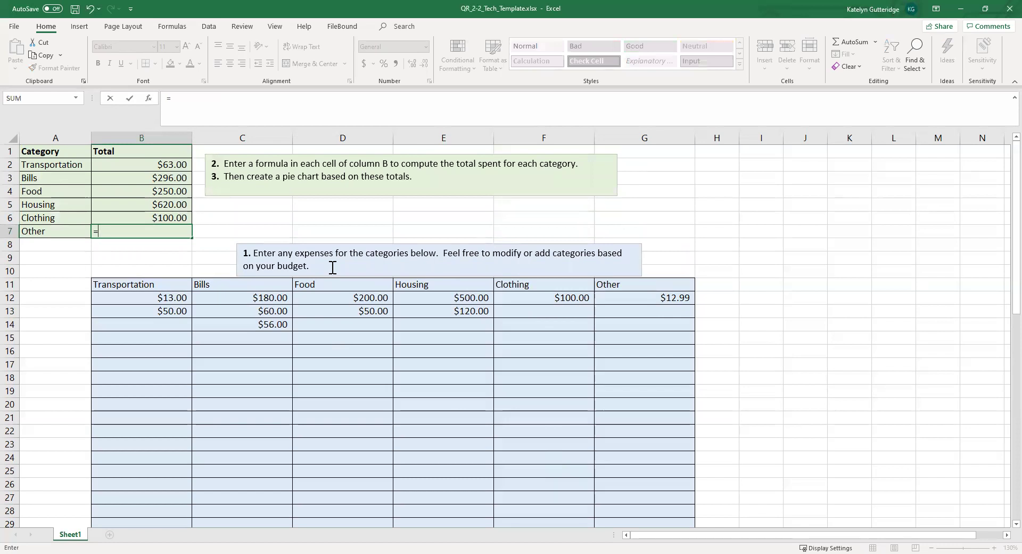
pyautogui.write('sum(')
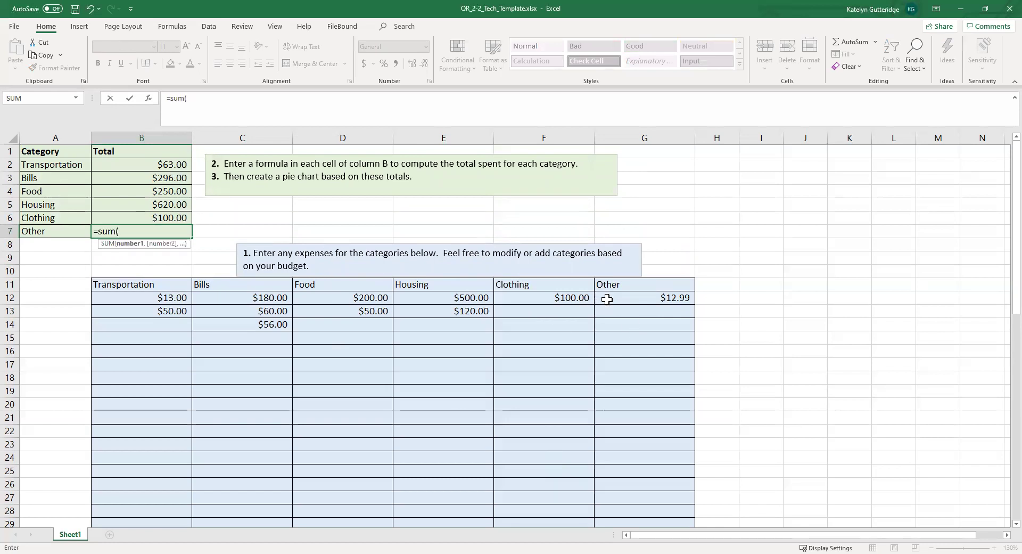
pyautogui.moveTo(607, 296); pyautogui.dragTo(617, 497)
pyautogui.press('Return')
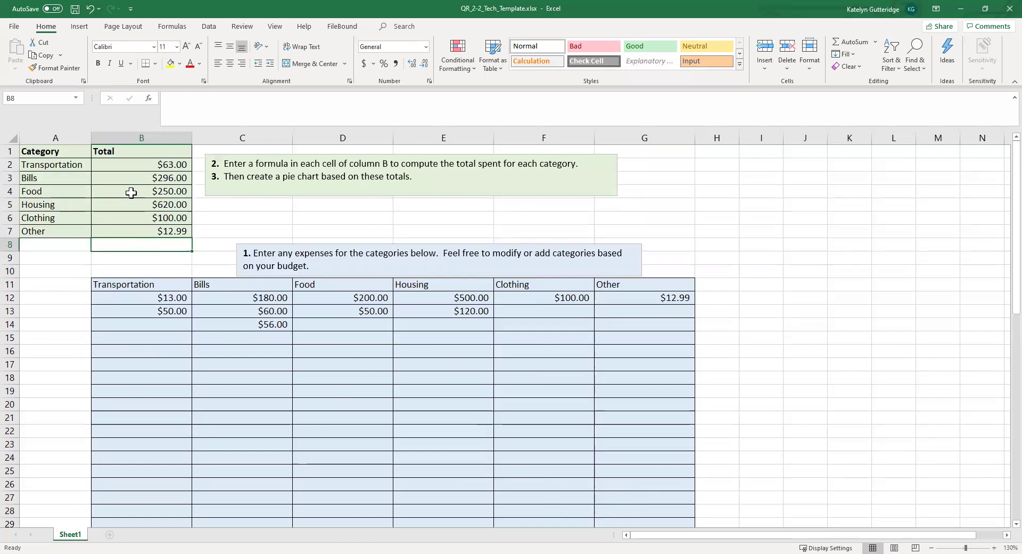
# - Examine the Transportation total's formula in B2 and the expense entries in B12:G14
pyautogui.click(127, 164)
pyautogui.click(190, 99)
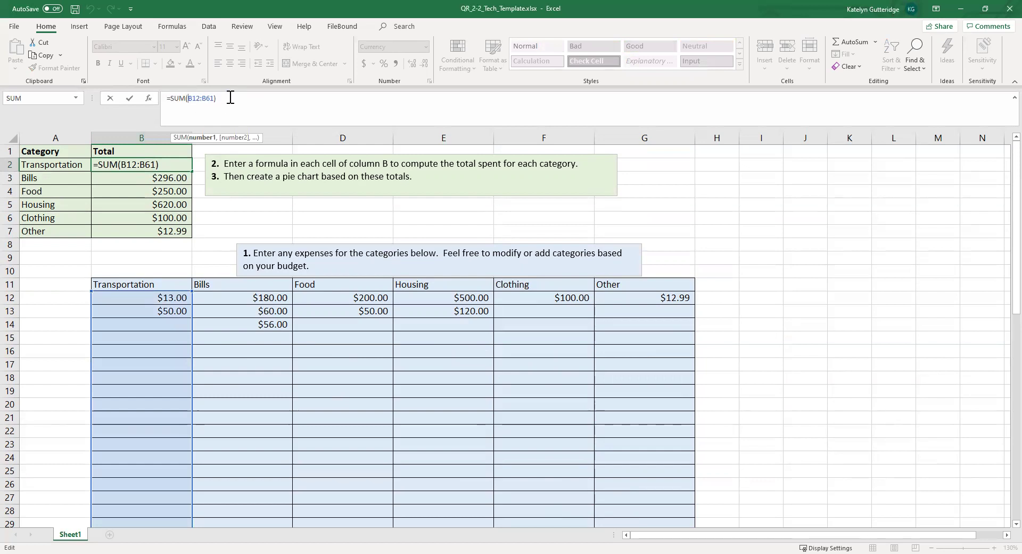
pyautogui.press('Return')
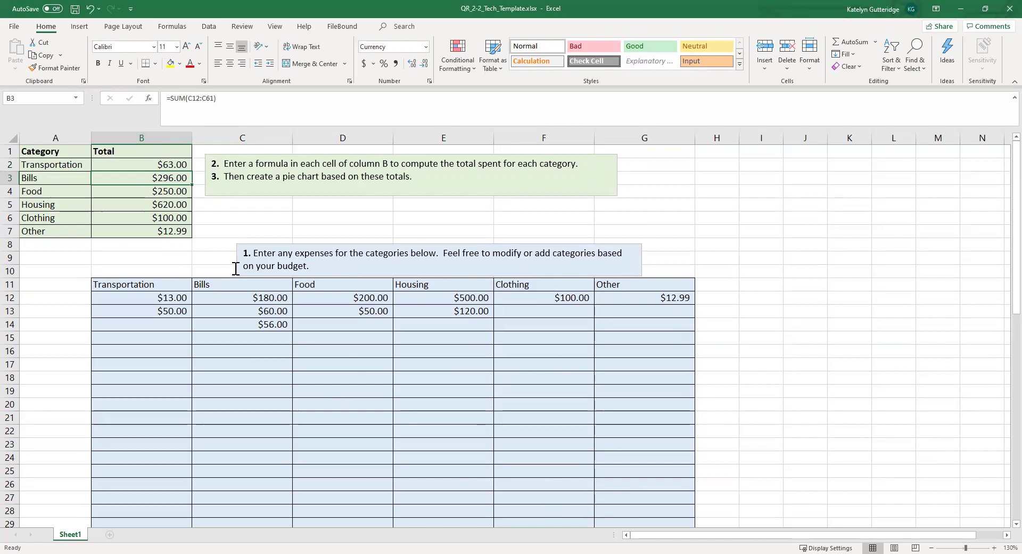
pyautogui.moveTo(112, 296); pyautogui.dragTo(673, 329)
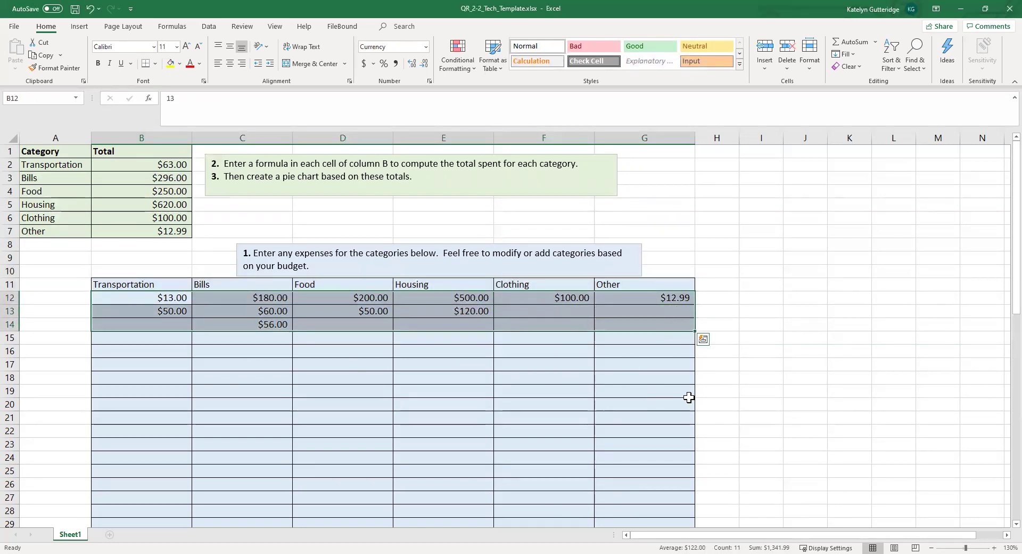
pyautogui.click(561, 386)
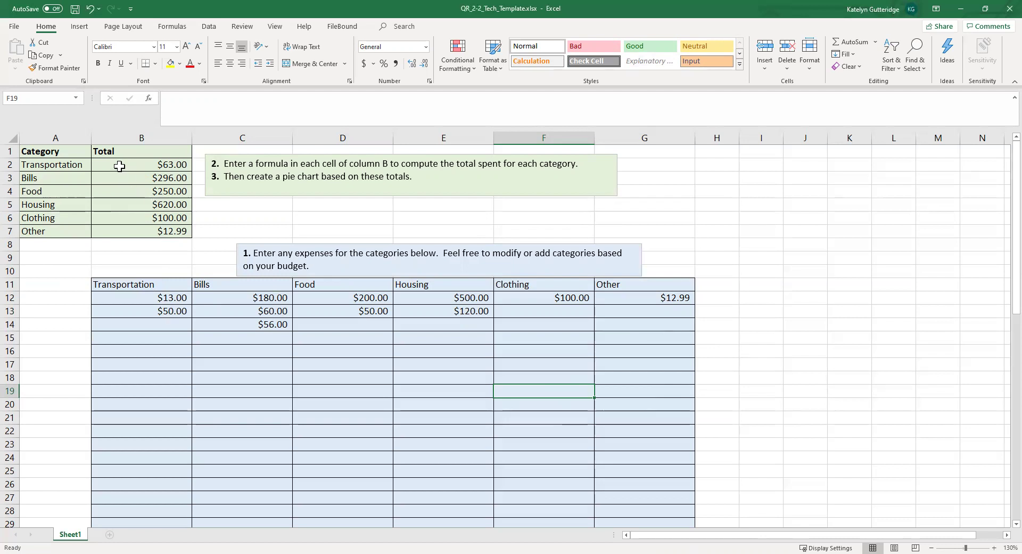
# - Format the category totals in B2:B7 as Currency with two decimal places and the $ symbol
pyautogui.moveTo(119, 167); pyautogui.dragTo(118, 231)
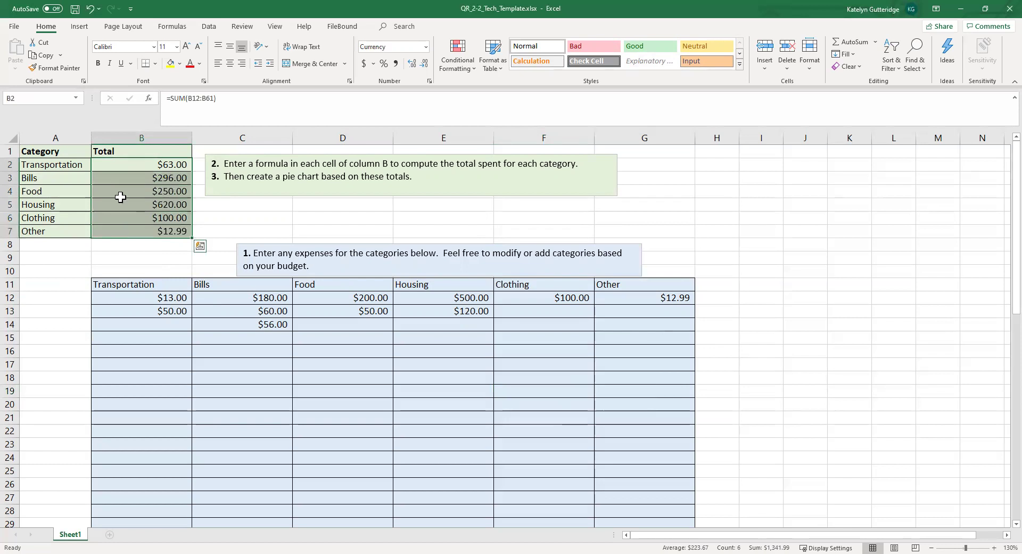
pyautogui.rightClick(121, 197)
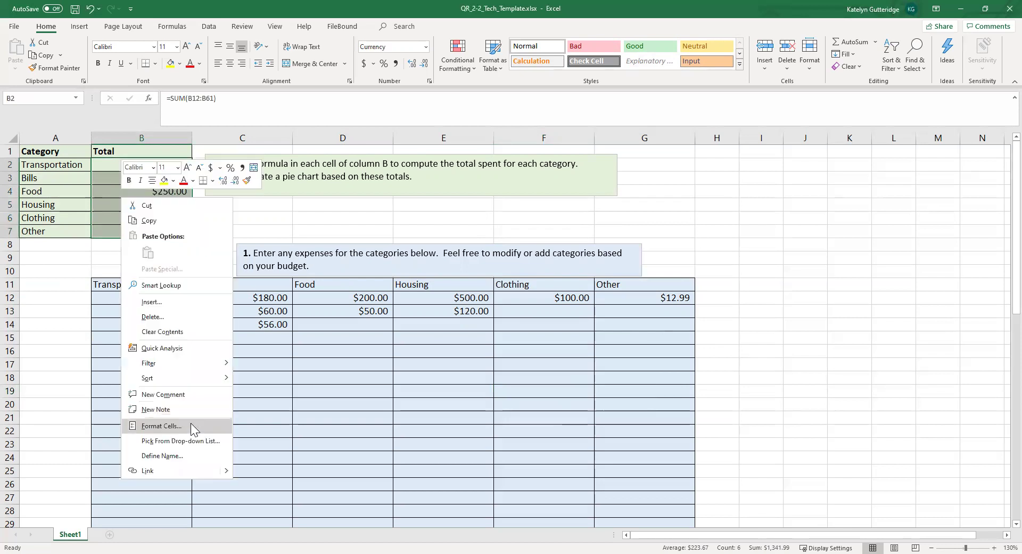
pyautogui.click(190, 425)
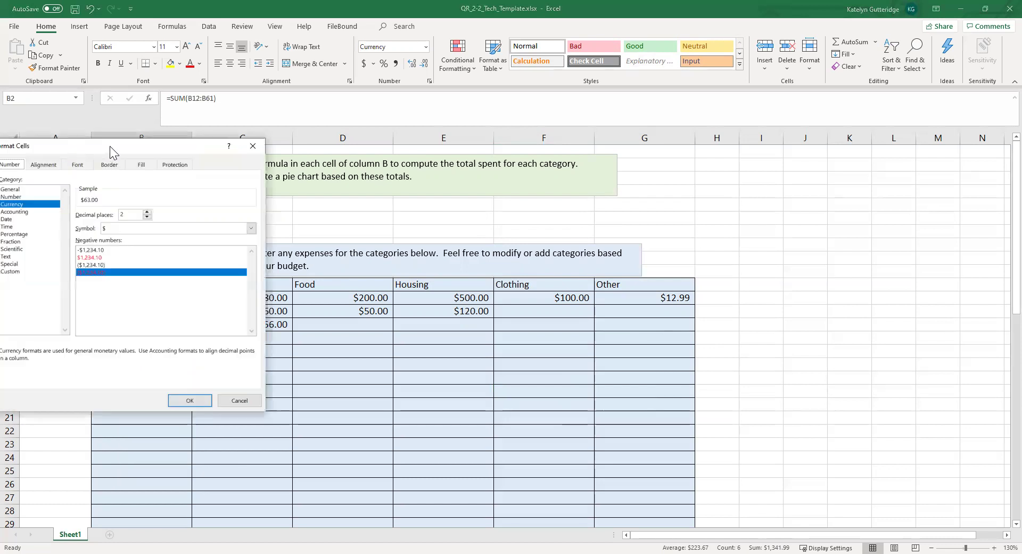
pyautogui.moveTo(109, 146); pyautogui.dragTo(214, 145)
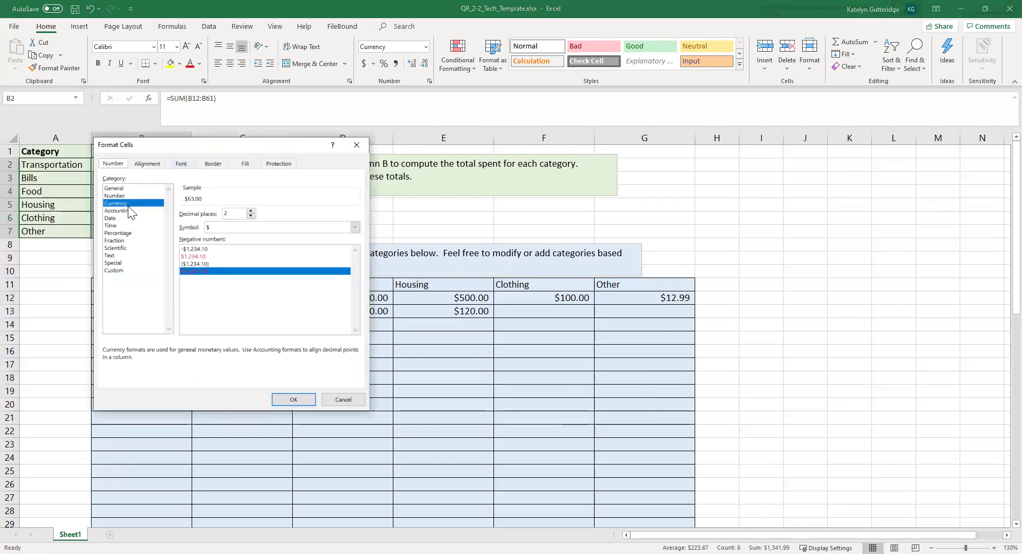
pyautogui.click(293, 401)
pyautogui.click(230, 229)
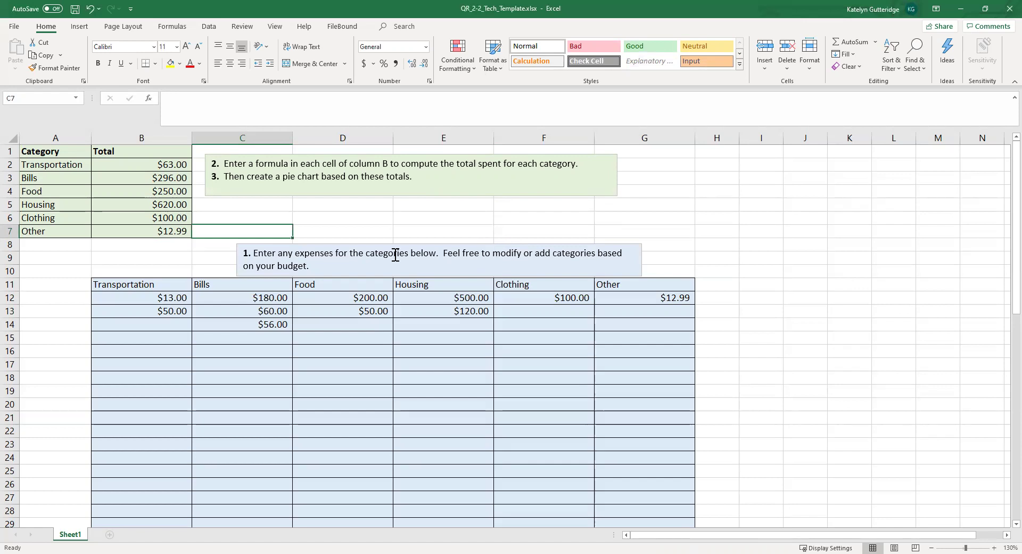
# - Insert the recommended Pie chart based on the categories and totals in A1:B7
pyautogui.click(83, 28)
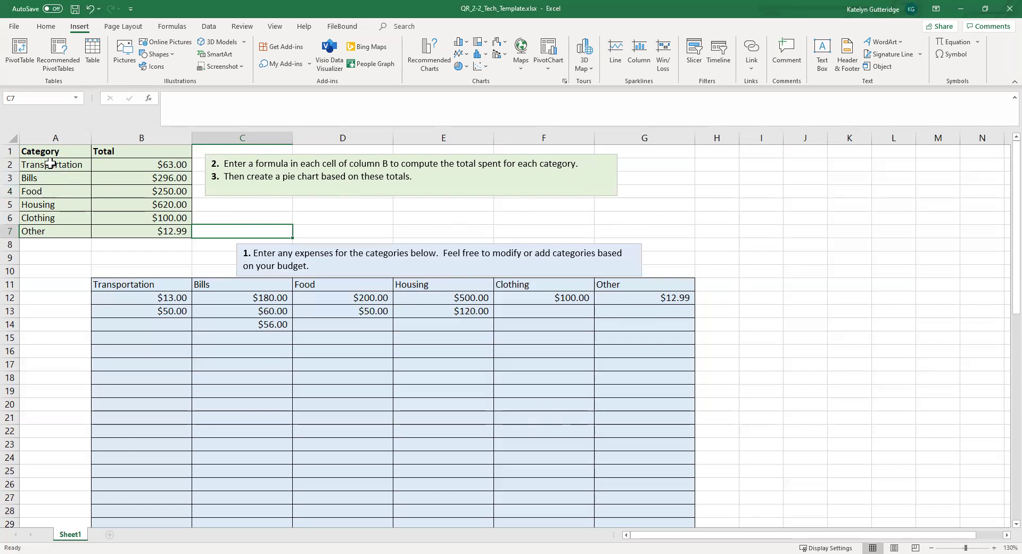
pyautogui.moveTo(34, 152); pyautogui.dragTo(168, 233)
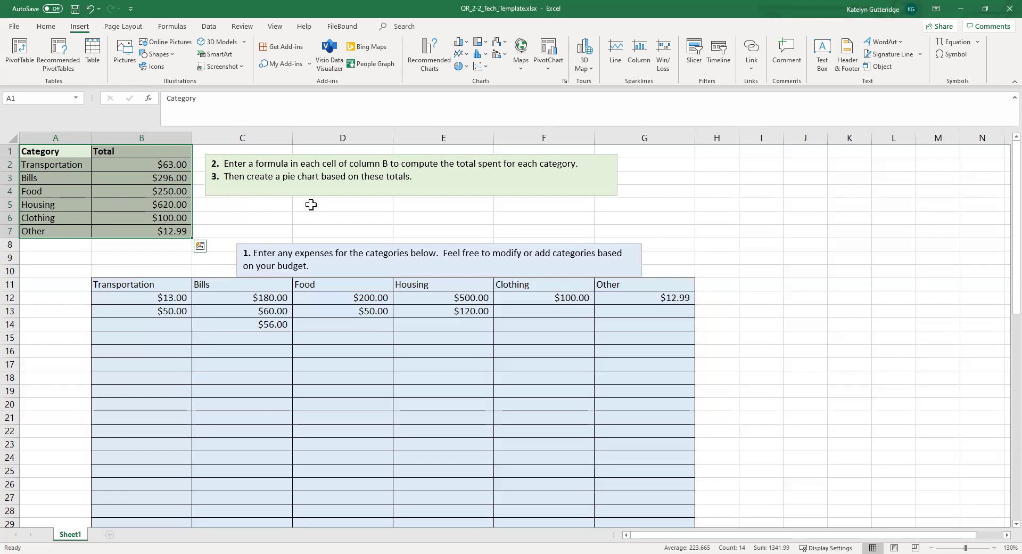
pyautogui.click(466, 69)
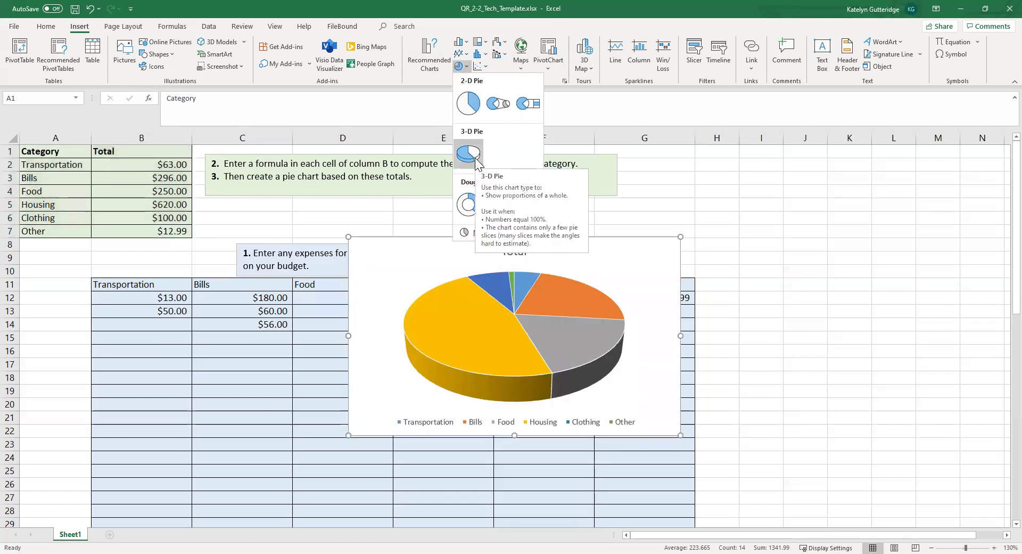
pyautogui.click(432, 63)
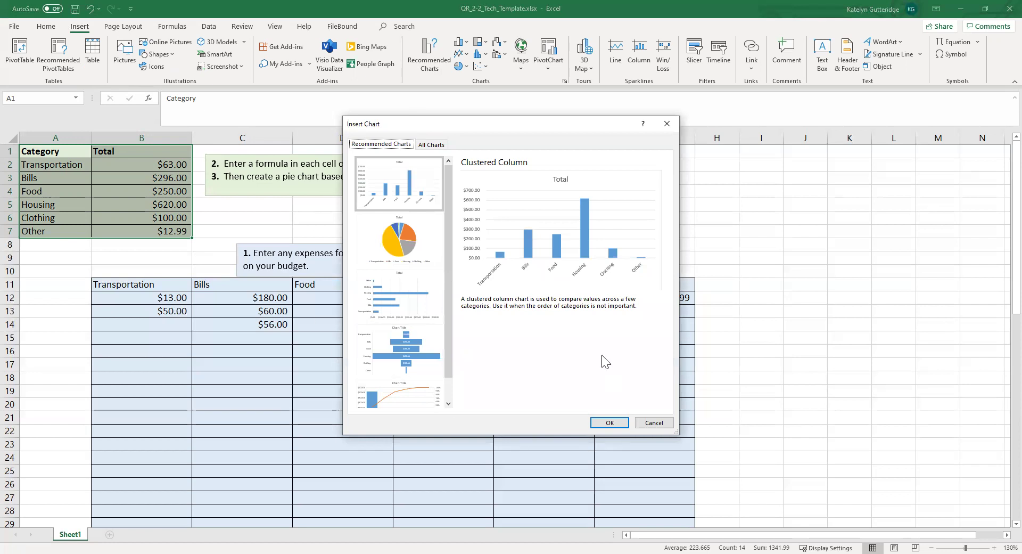
pyautogui.click(399, 245)
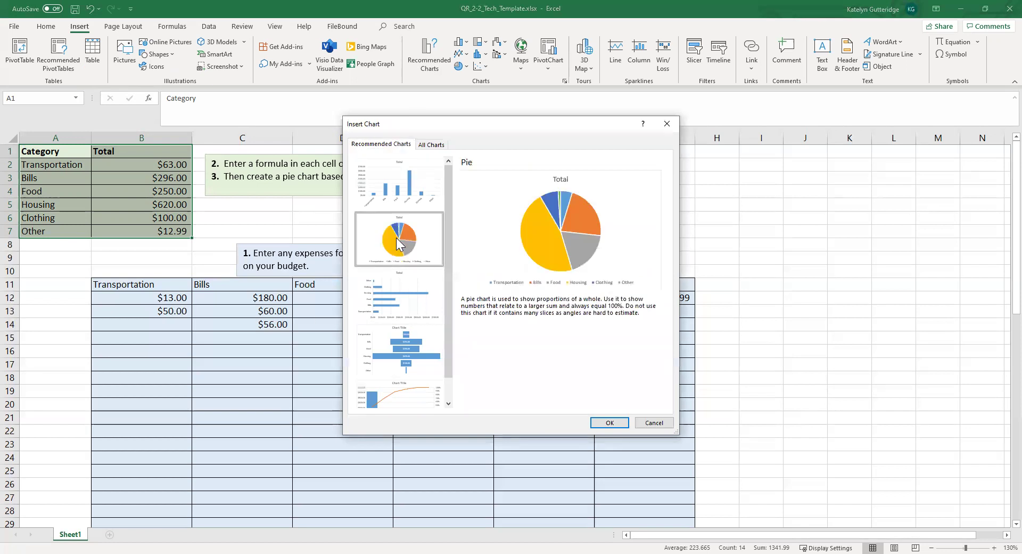
pyautogui.click(610, 423)
# - Move the pie chart to the right edge of the expense table, clear of the instructions and entered expenses, and deselect it
pyautogui.moveTo(552, 251); pyautogui.dragTo(833, 342)
pyautogui.scroll(-1, 872, 335)
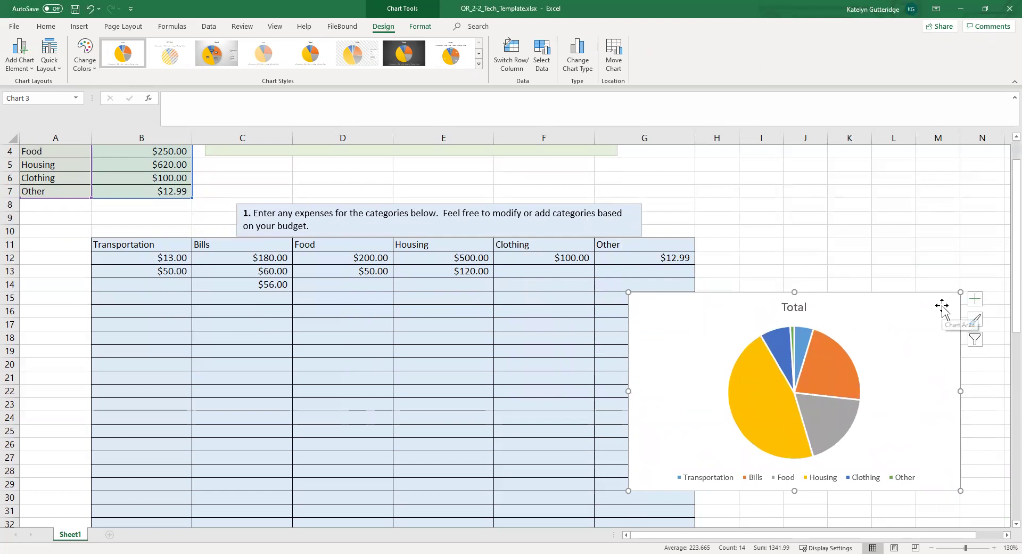
pyautogui.click(831, 180)
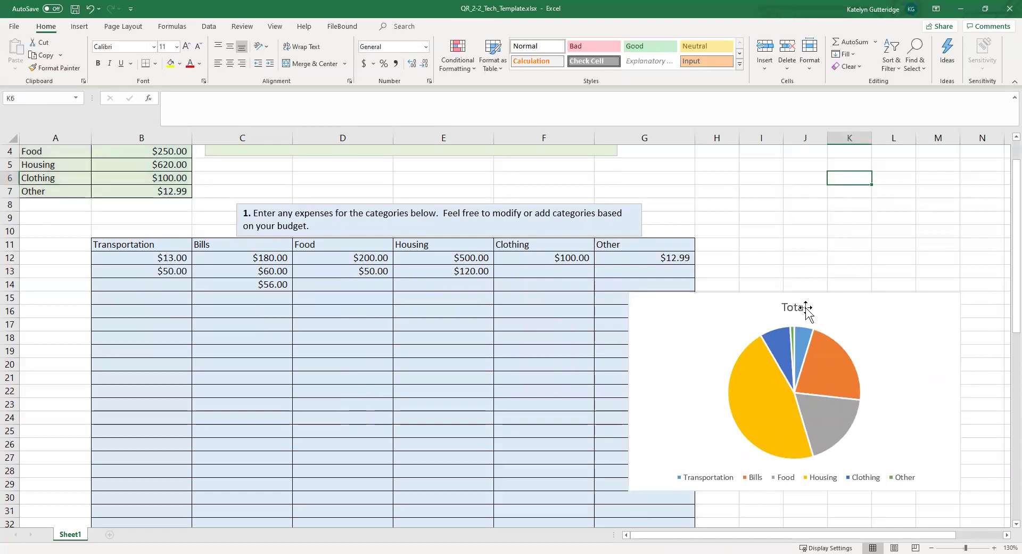
# - Replace the pie chart's title with "Monthly Budget"
pyautogui.click(911, 312)
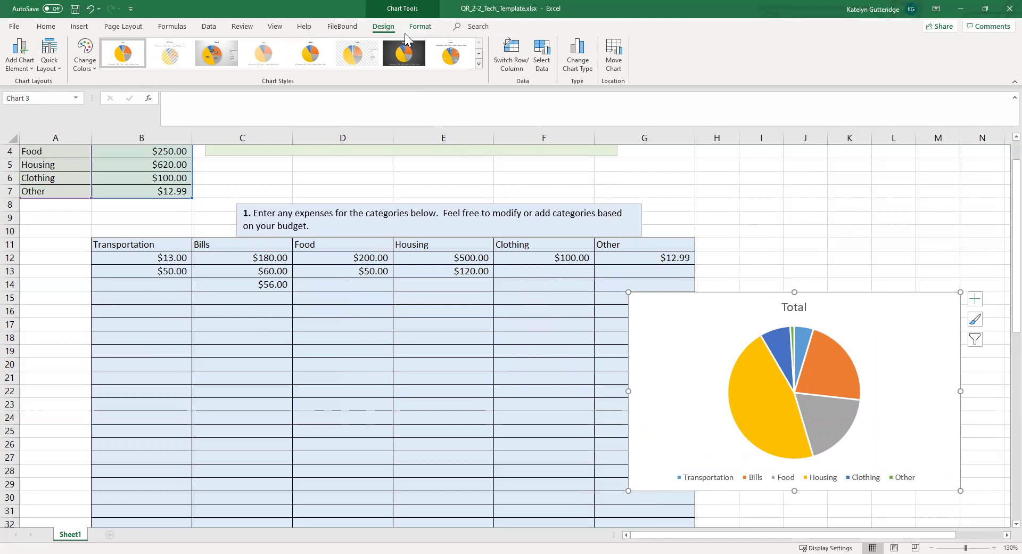
pyautogui.click(786, 308)
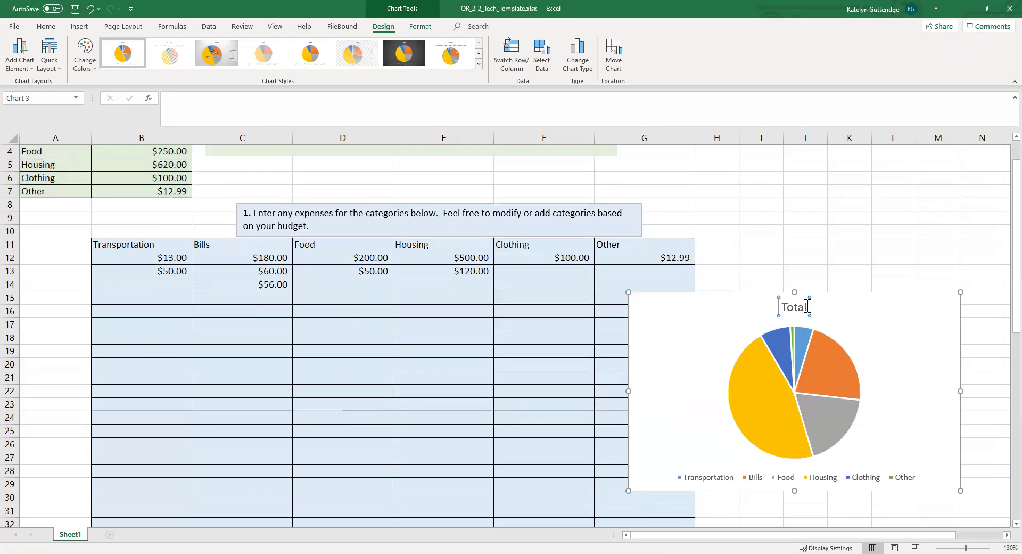
pyautogui.moveTo(805, 308); pyautogui.dragTo(788, 311)
pyautogui.write('Monthly Budget')
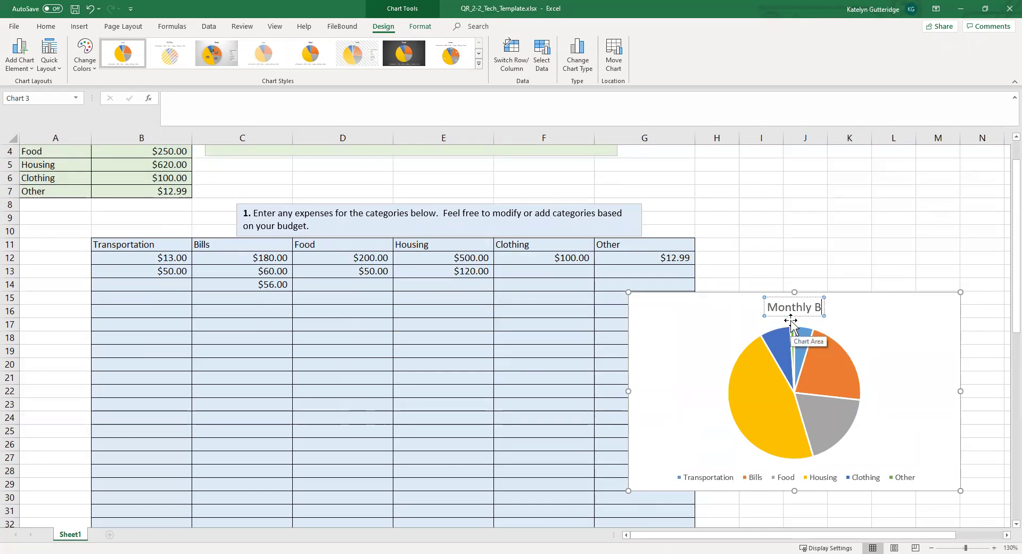
# - Apply the preset chart style with percentage labels, an uppercase title and the legend above the pie to the Monthly Budget chart, and deselect it
pyautogui.click(682, 355)
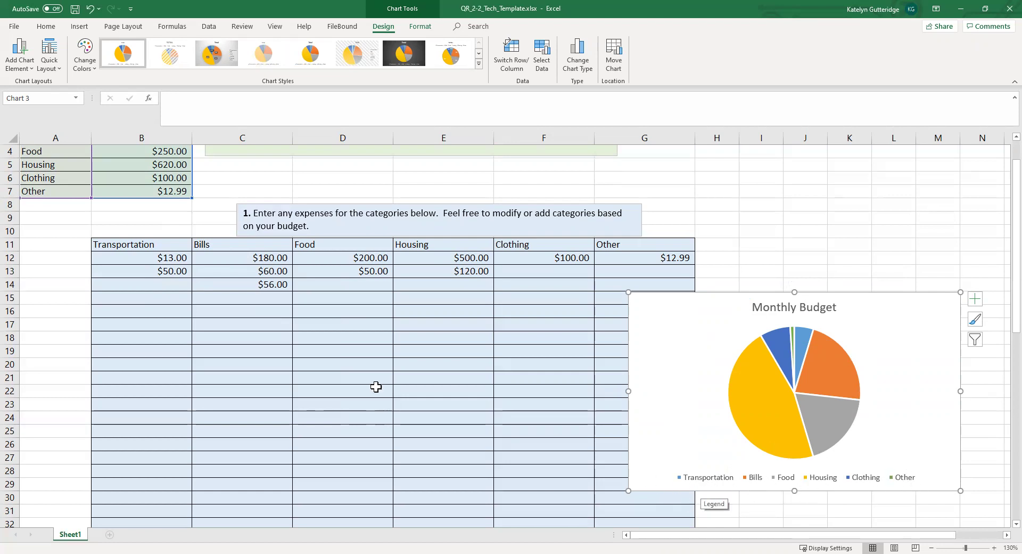
pyautogui.scroll(1, 87, 262)
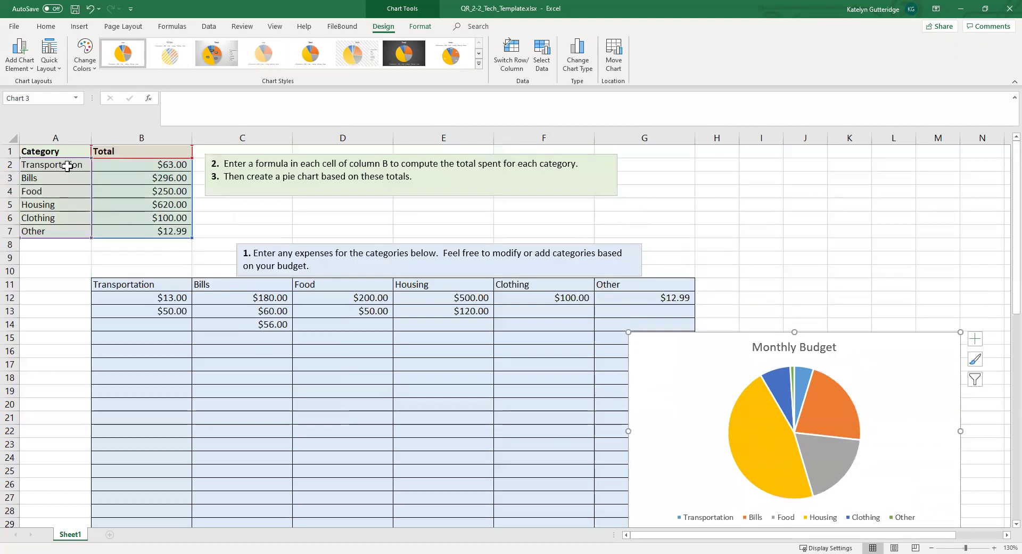
pyautogui.moveTo(794, 484)
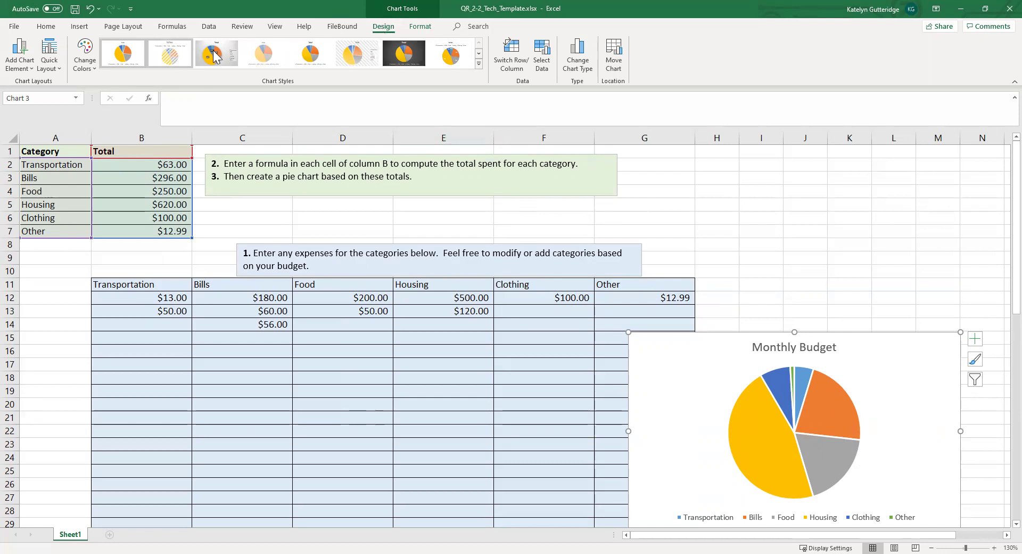
pyautogui.click(479, 64)
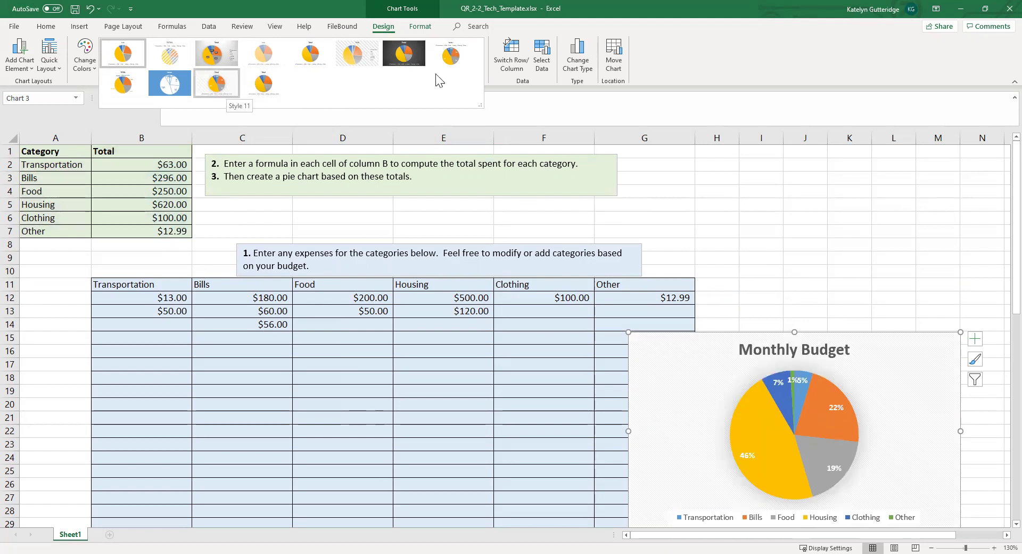
pyautogui.click(464, 58)
pyautogui.click(864, 307)
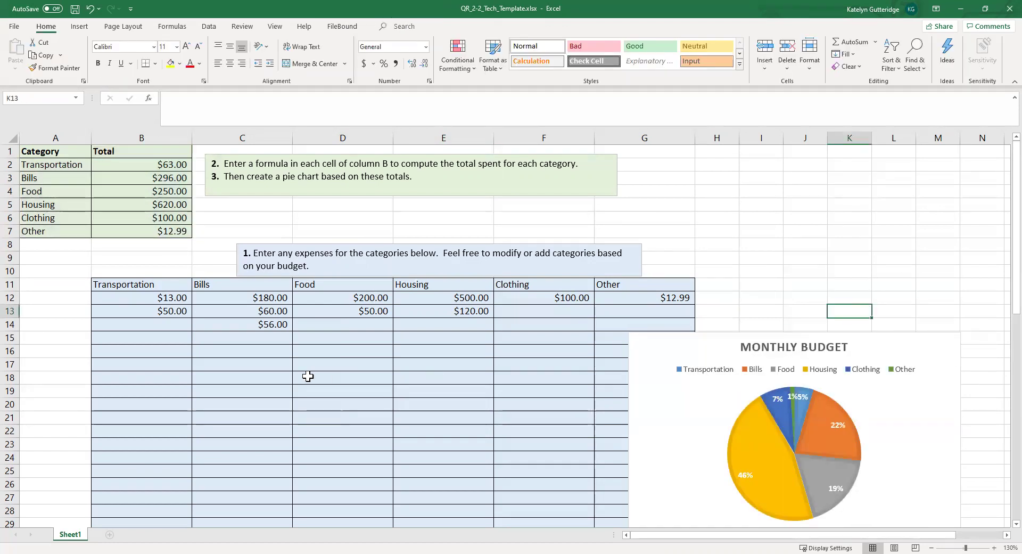
# - Insert a 3-D pie chart based on the categories and totals in A1:B7
pyautogui.moveTo(72, 152); pyautogui.dragTo(145, 230)
pyautogui.click(85, 27)
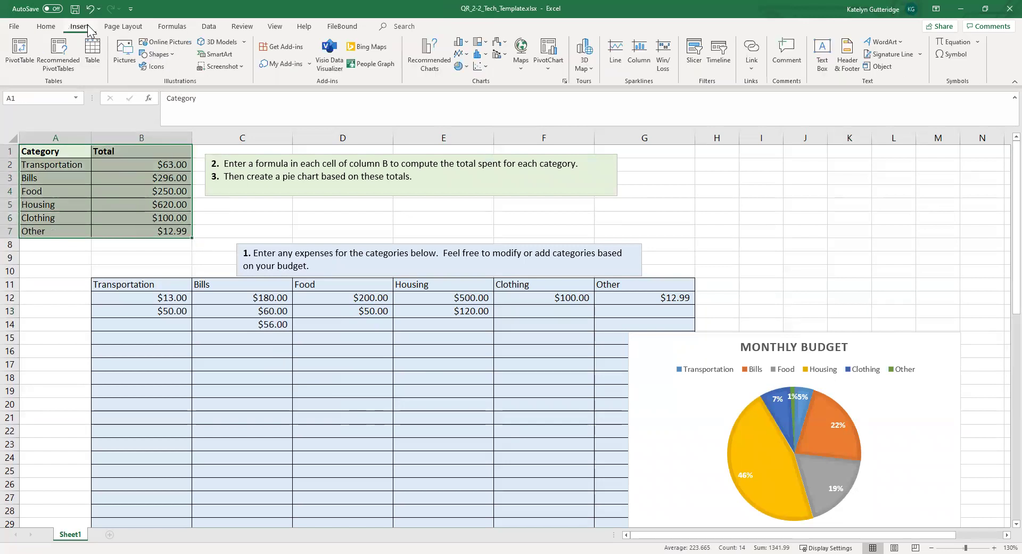
pyautogui.click(461, 66)
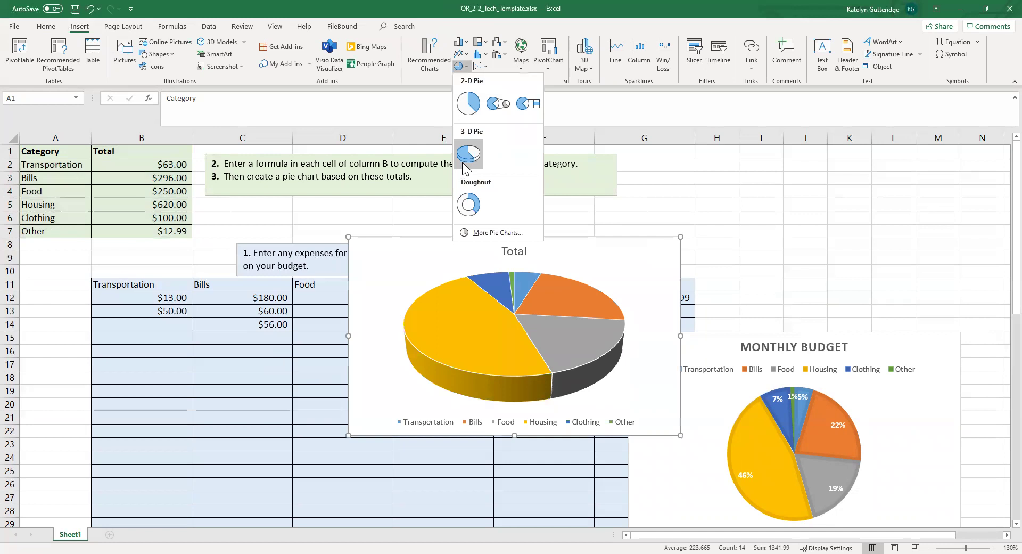
pyautogui.click(467, 168)
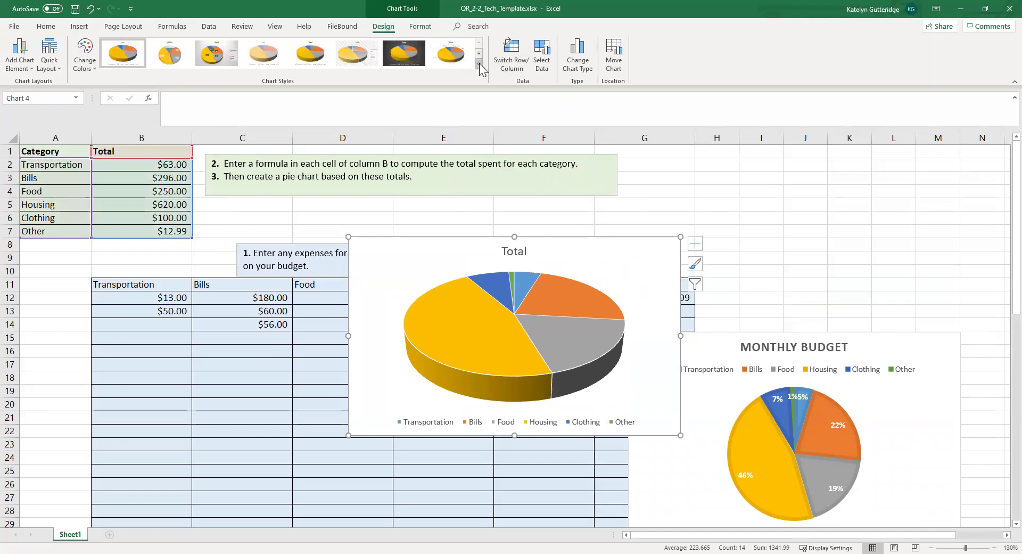
# - Give the 3-D pie chart the grey gradient style with dark percentage labels and a side legend, and move it to columns A–D from row 17
pyautogui.click(479, 63)
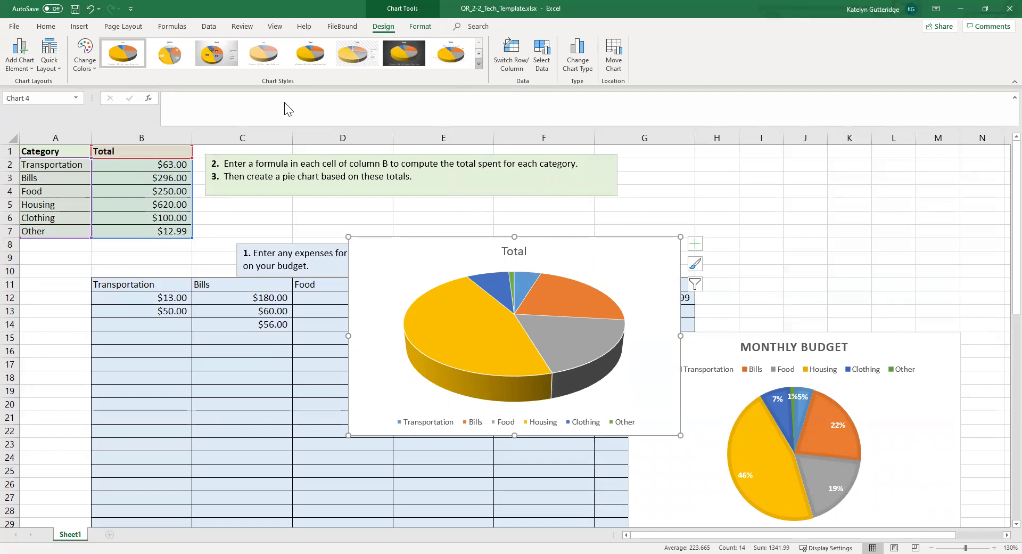
pyautogui.click(223, 53)
pyautogui.moveTo(614, 241); pyautogui.dragTo(225, 387)
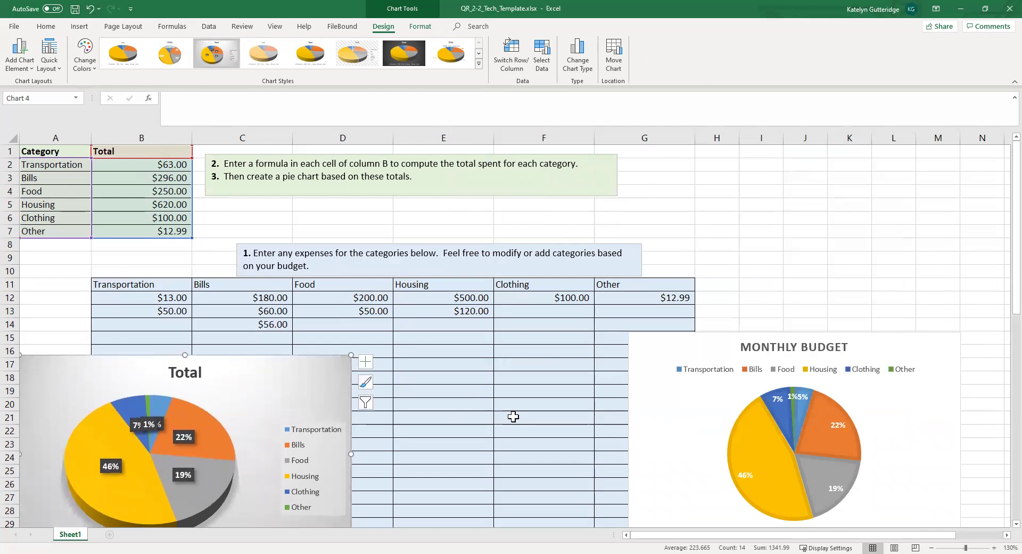